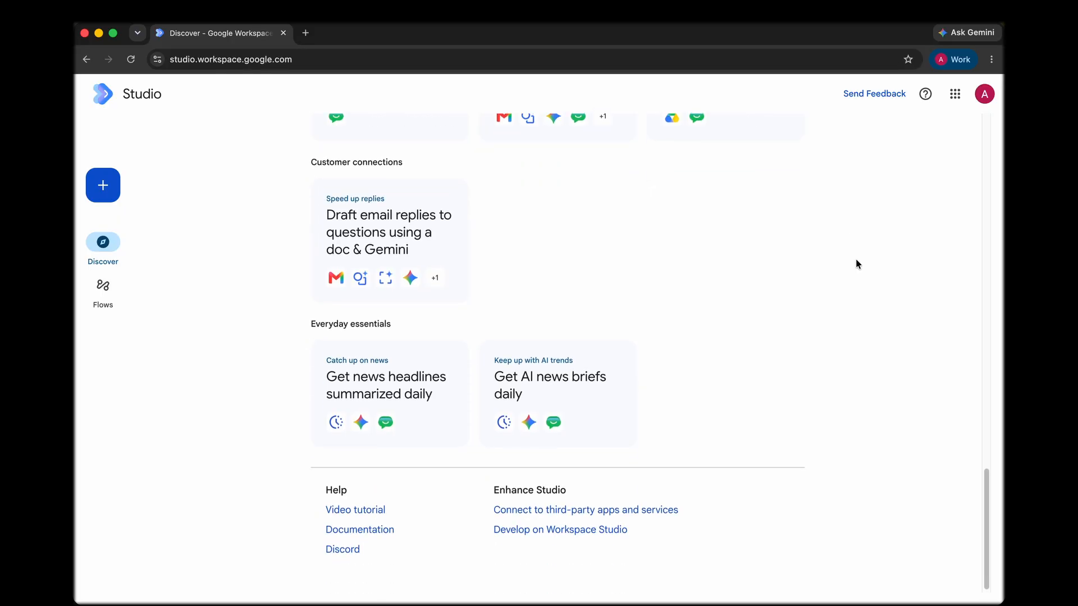
- Create a new flow with "When meeting outputs are ready" as its starter
scroll(888, 346, up, 15)
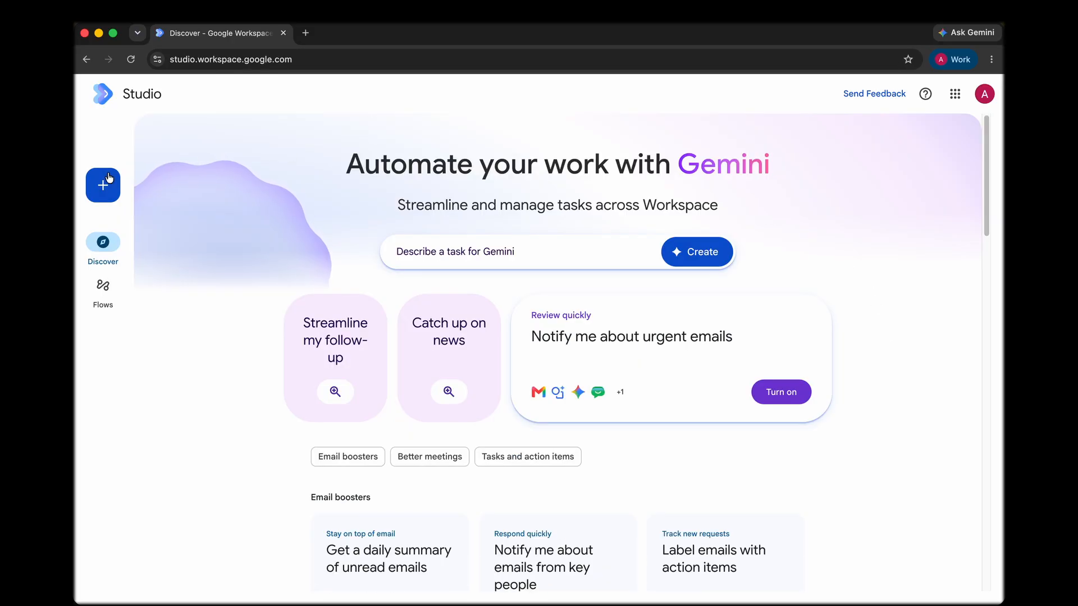
click(95, 187)
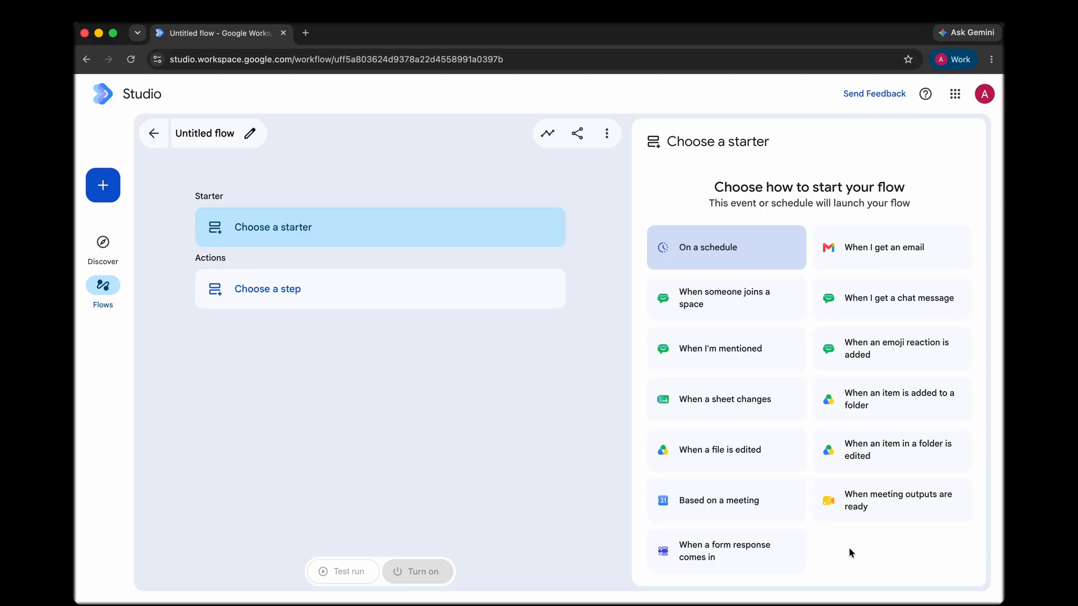
click(901, 508)
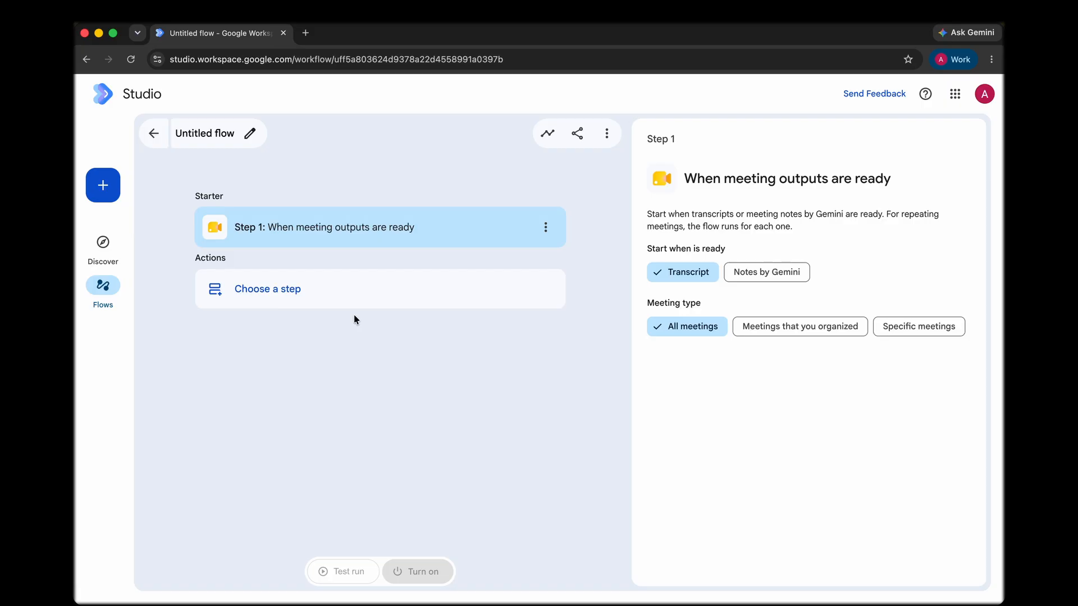
- Add a Summarize step as the flow's first action and set what to summarize to Meeting notes
click(416, 290)
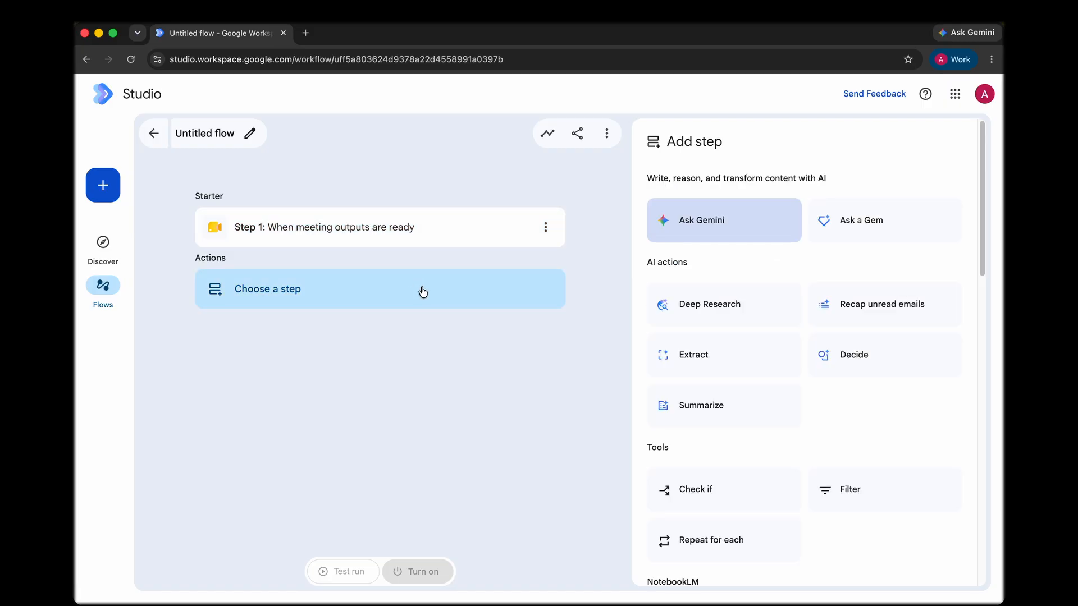
click(710, 411)
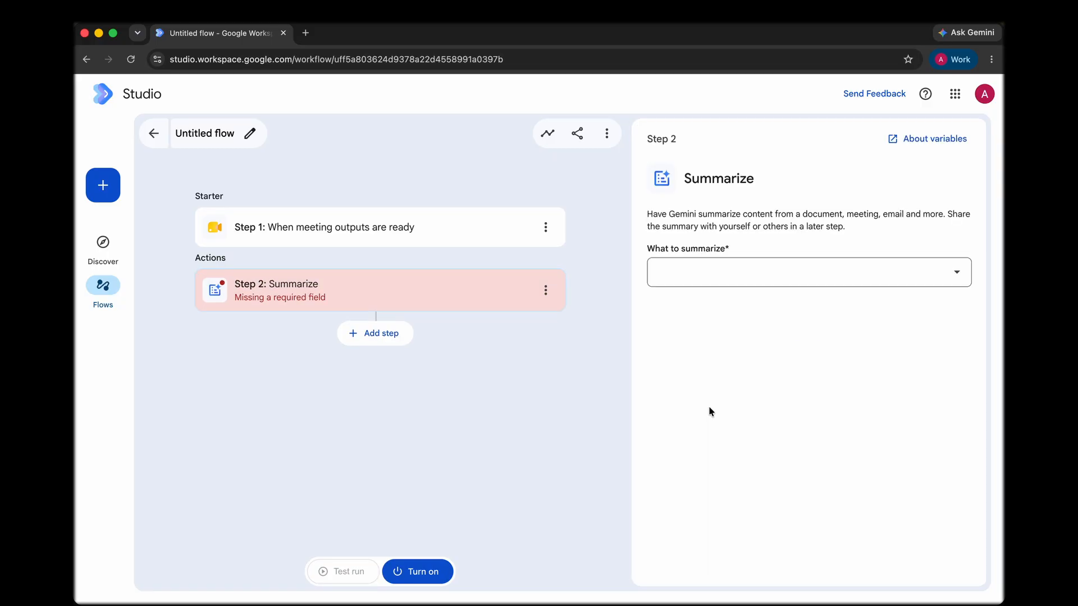
click(768, 280)
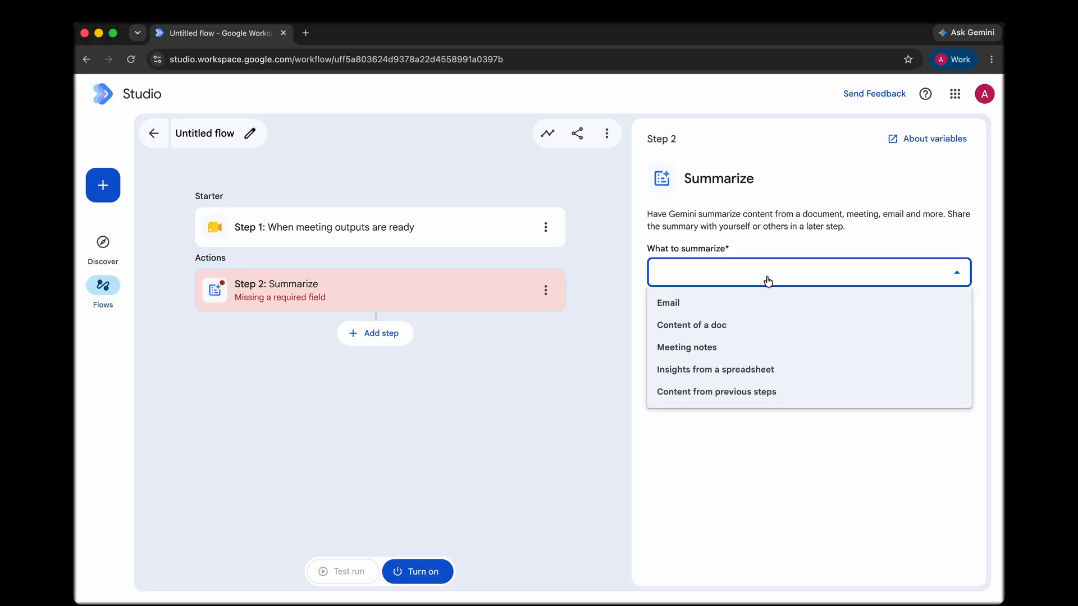
click(754, 349)
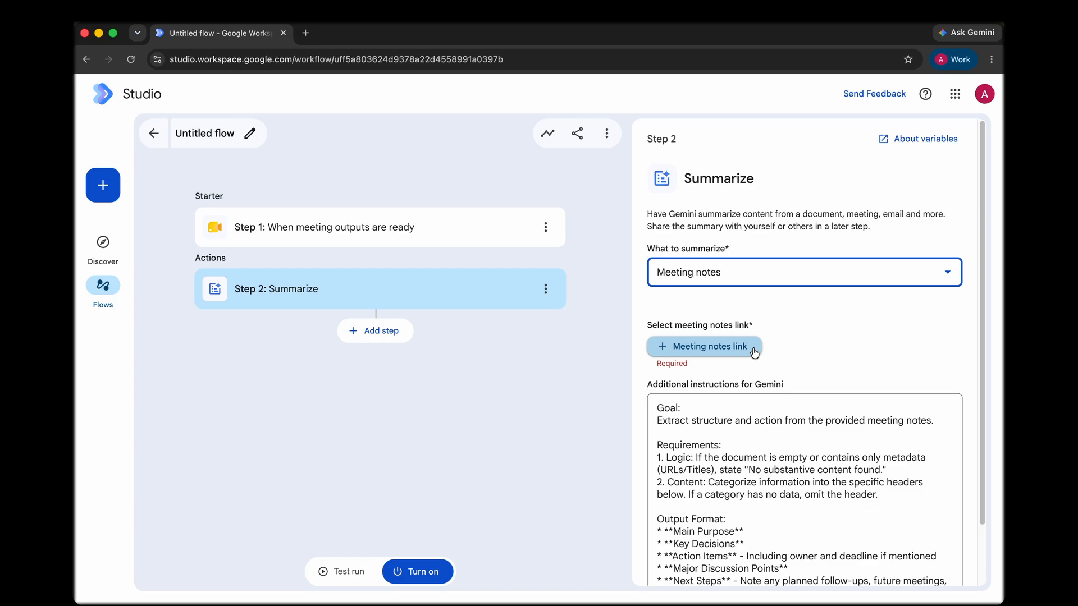
- Replace the Summarize instructions with a prompt for a high-level meeting overview covering topic/purpose, key decisions and major discussion points, without action items
scroll(769, 353, down, 2)
click(782, 353)
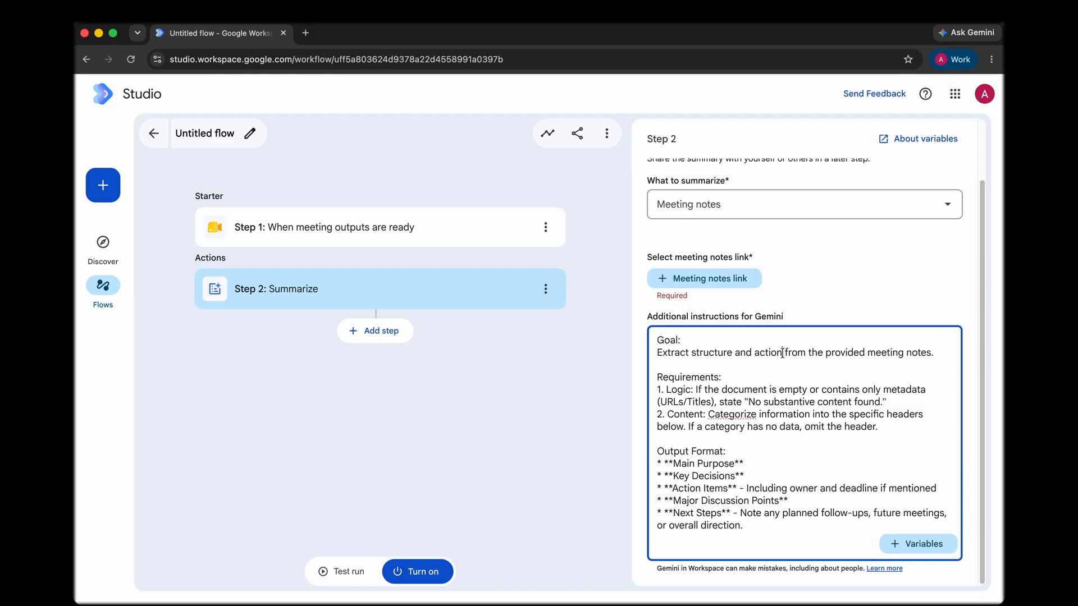
key(super+a)
key(BackSpace)
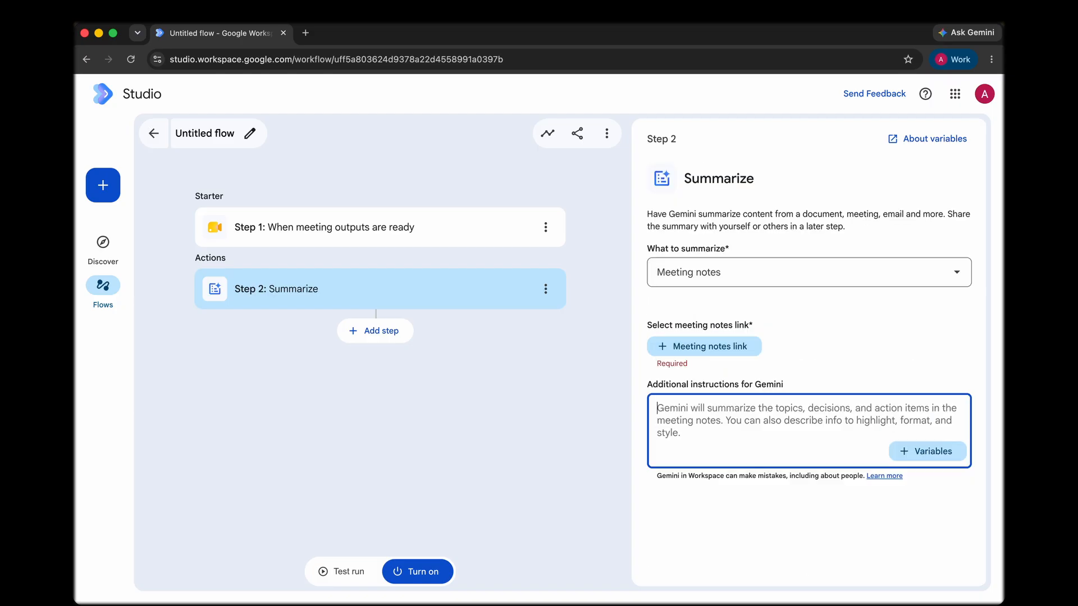
text(Goal: Provide a clear, high-level overview of the meeting based on the provided notes/transcript.Requirements:Logic: If the document is empty or contains only metadata (URLs/Titles), state "No substantive content found." Content: Focus on the big picture, skipping minor small talk. Do NOT include action items here, as they will be extracted separately.Output Format:Meeting Topic/Purpose - 1 sentence summary. Key Decisions - Bulleted list of final decisions made. Major Discussion Points - Bulleted list of topics covered.)
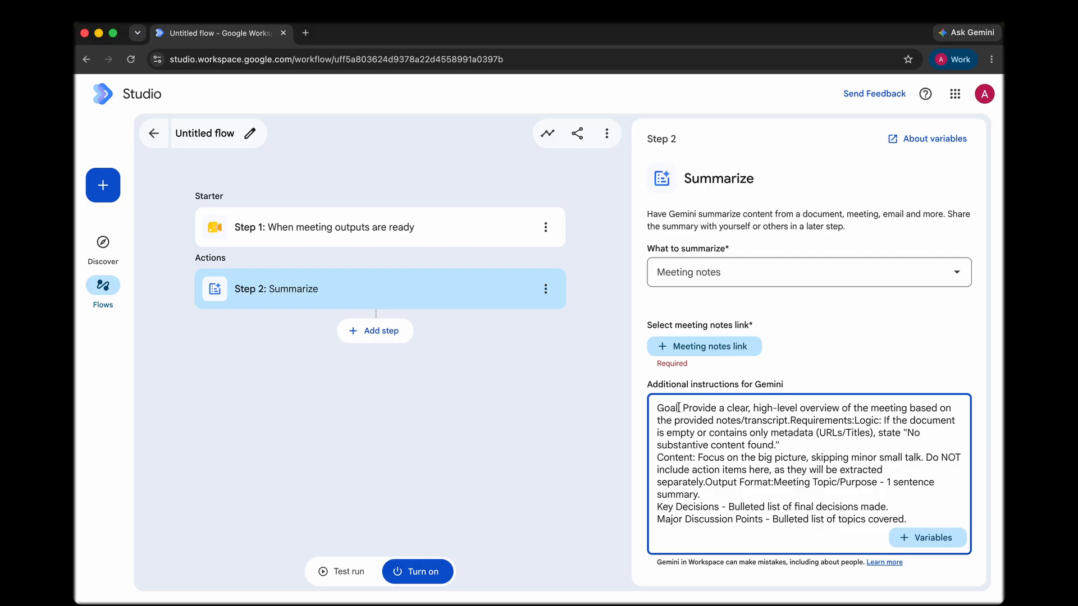
- Remove the closing quote after "No substantive content found." and insert blank lines before the Content and Key Decisions lines
drag(678, 408, 893, 433)
click(807, 449)
key(BackSpace)
key(Return)
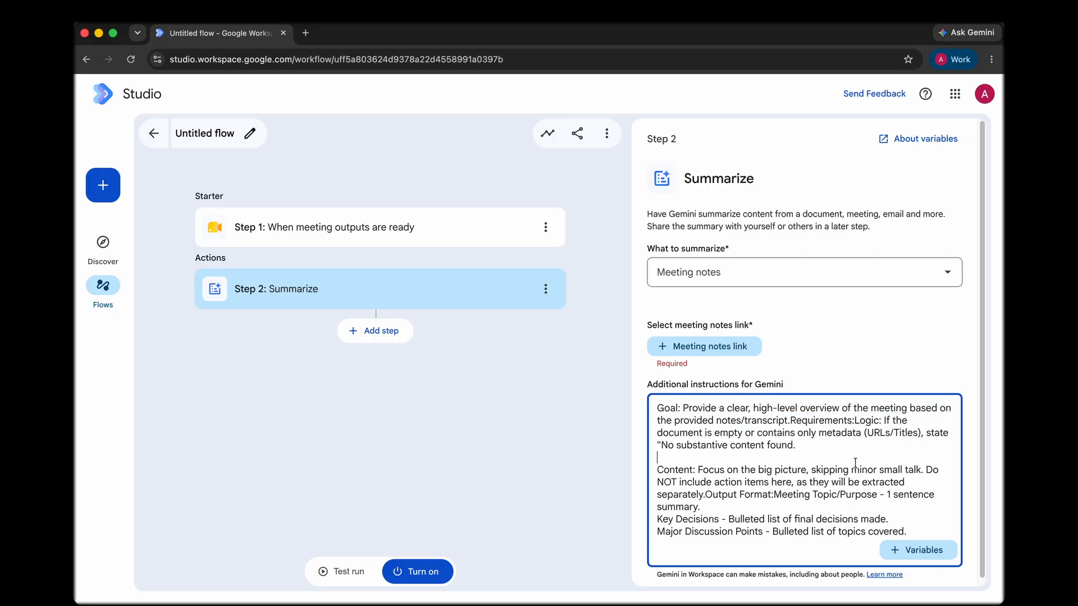
click(763, 506)
key(Return)
click(853, 336)
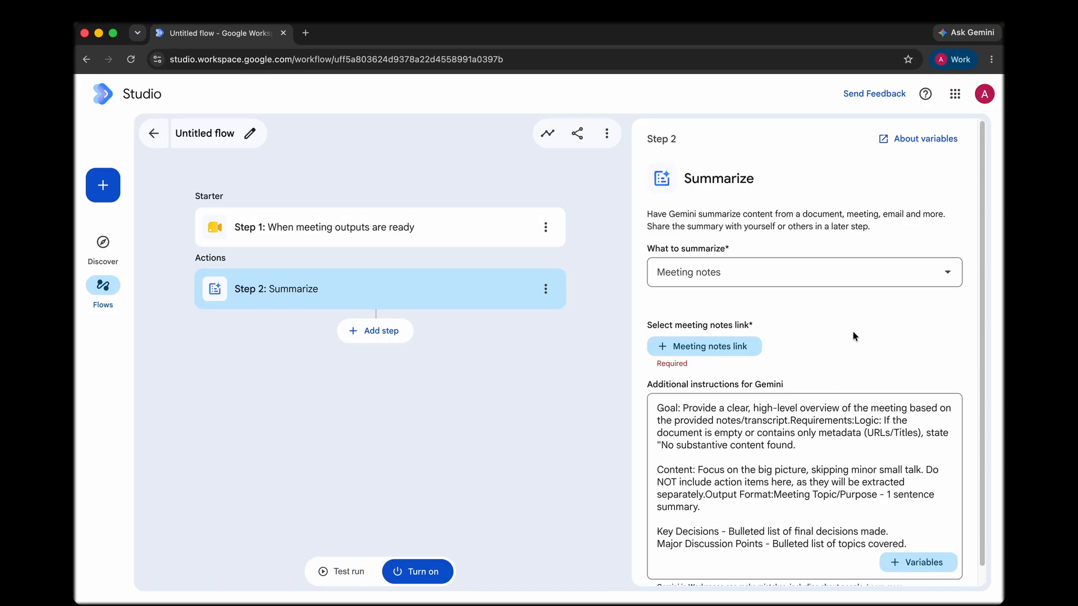
- Set the Summarize step's meeting notes link to the "Link to meeting output" variable from Step 1
click(724, 347)
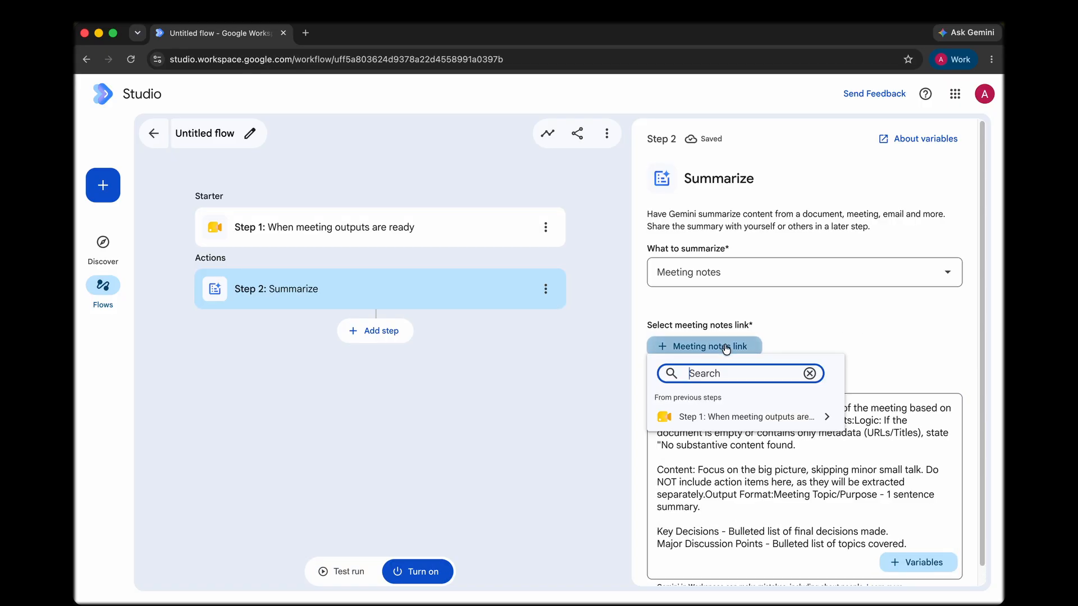
click(719, 416)
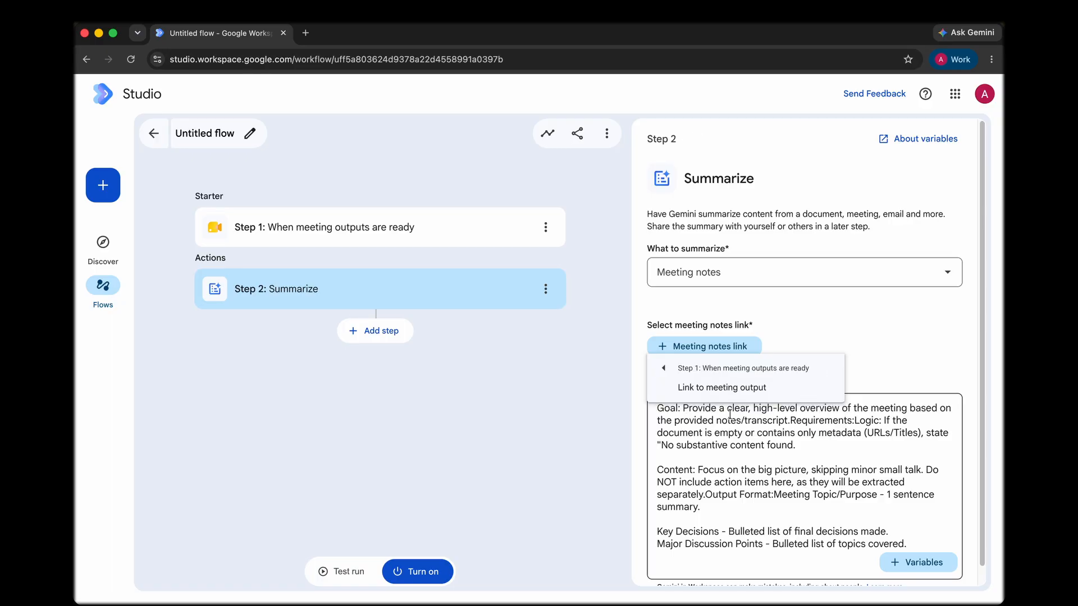
click(696, 389)
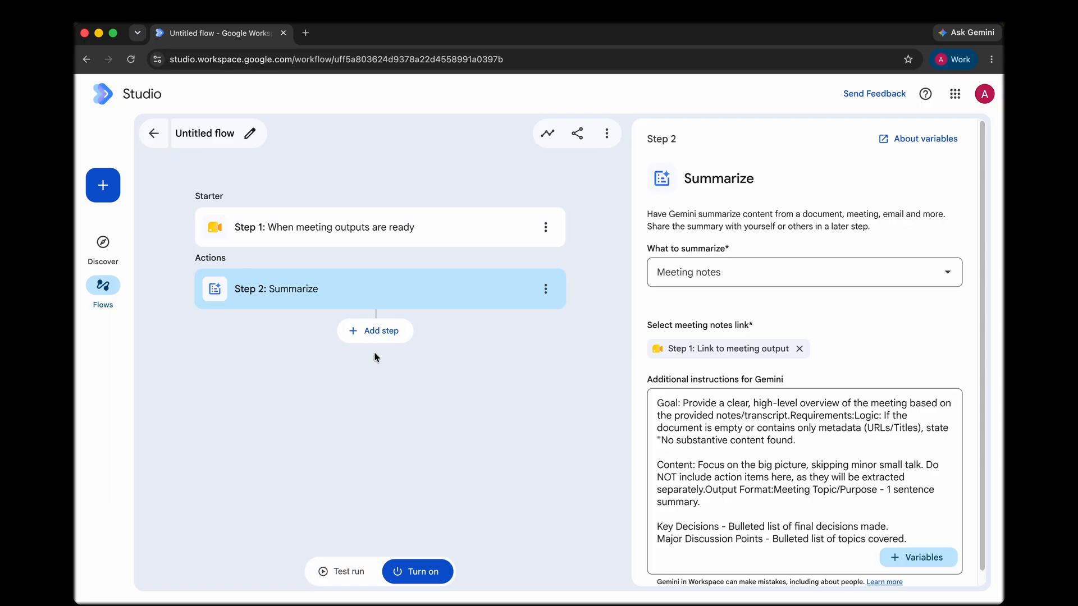
- Add an Extract step after Summarize and use Step 2's "Summary by Gemini" variable as the content to analyze
click(389, 337)
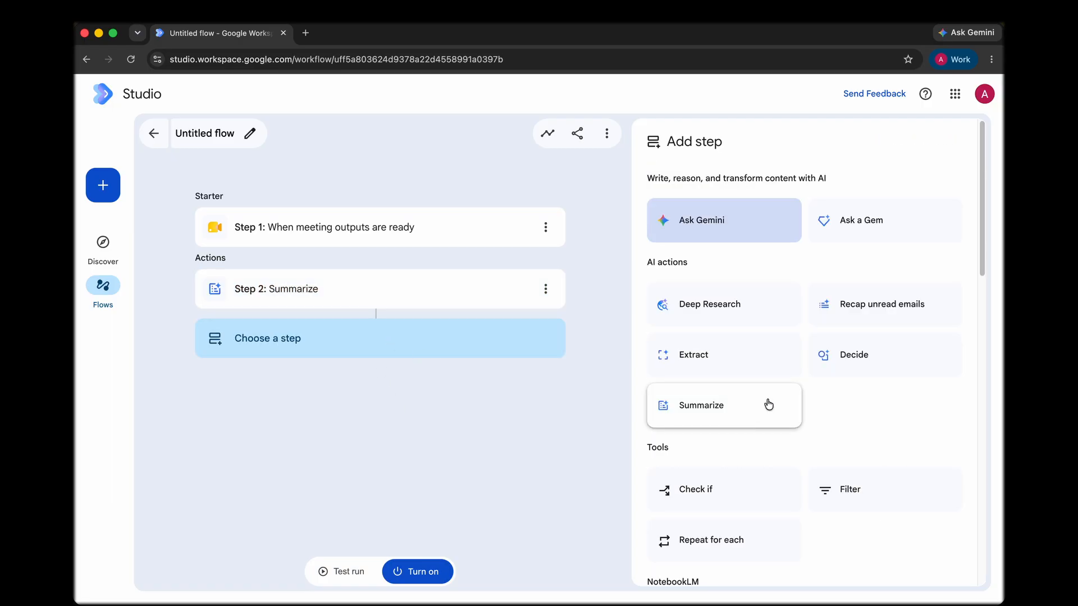
click(724, 364)
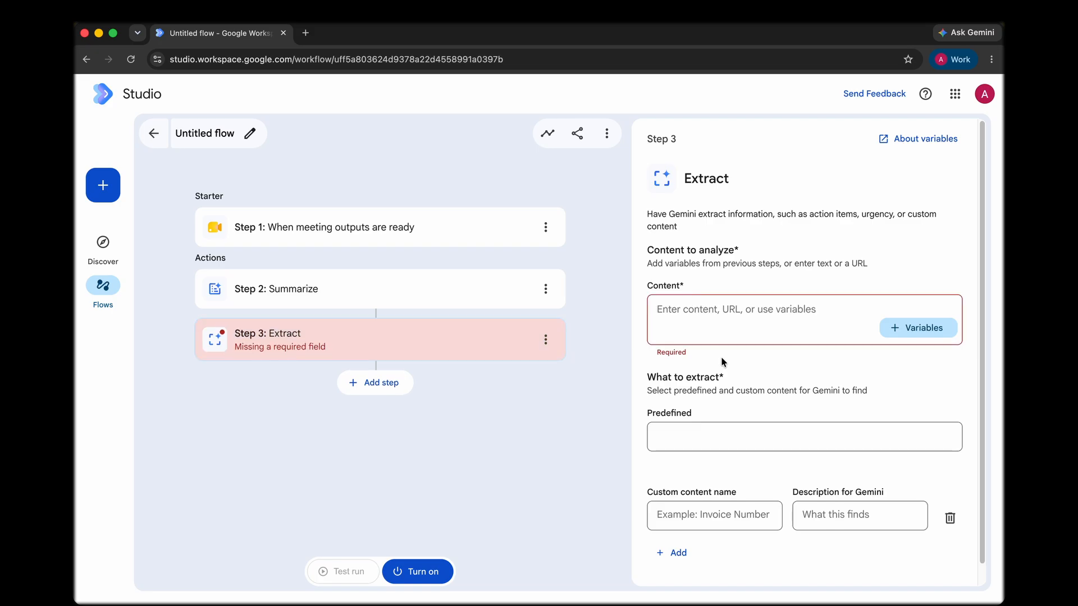
click(916, 329)
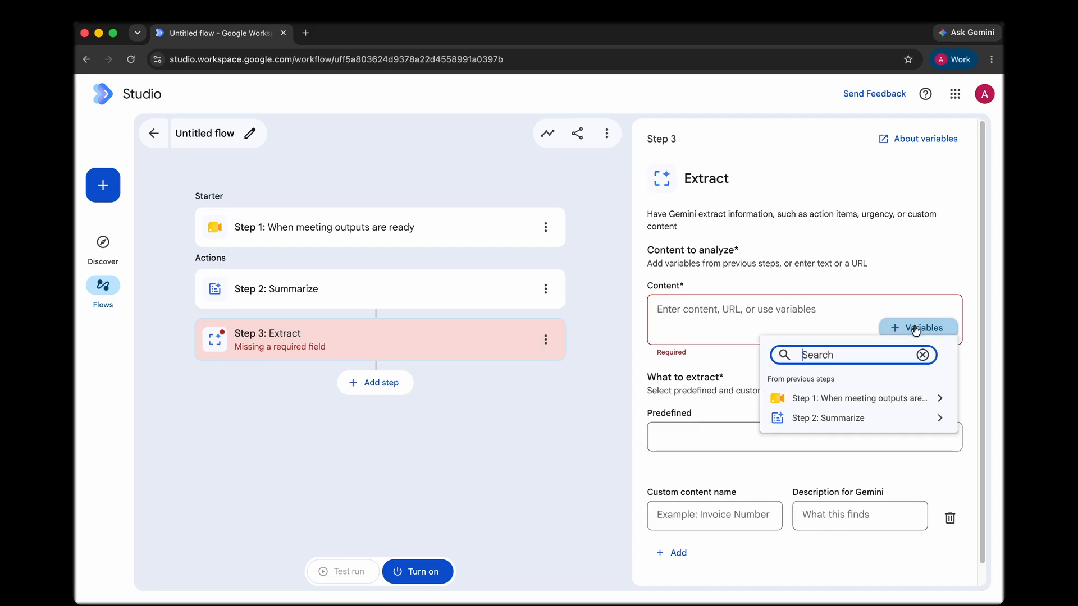
click(871, 420)
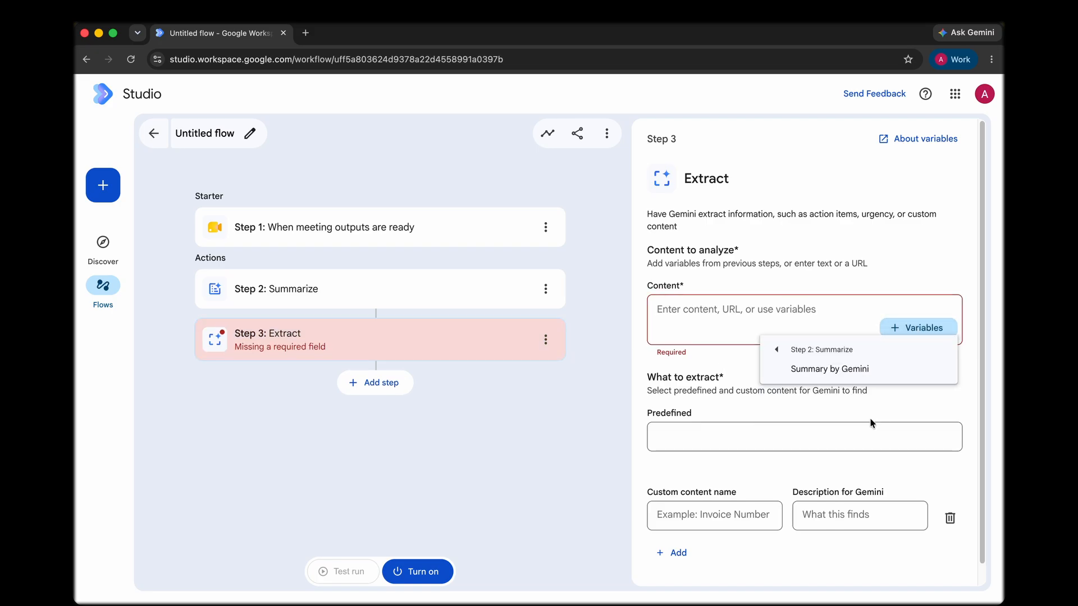
click(860, 375)
scroll(662, 415, down, 1)
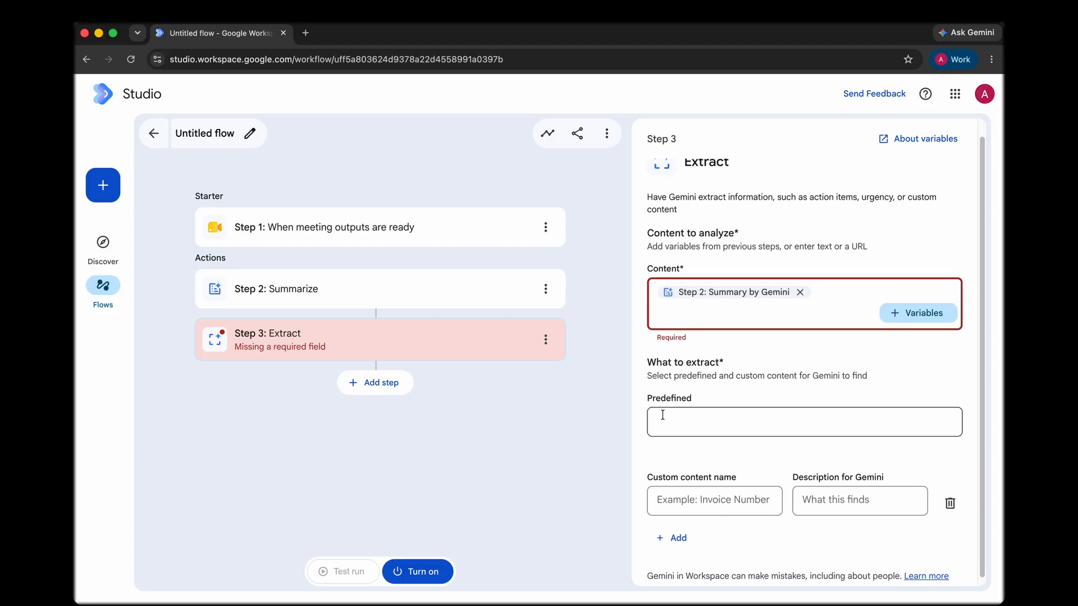
- Set the Extract step's predefined content to Action items
click(662, 415)
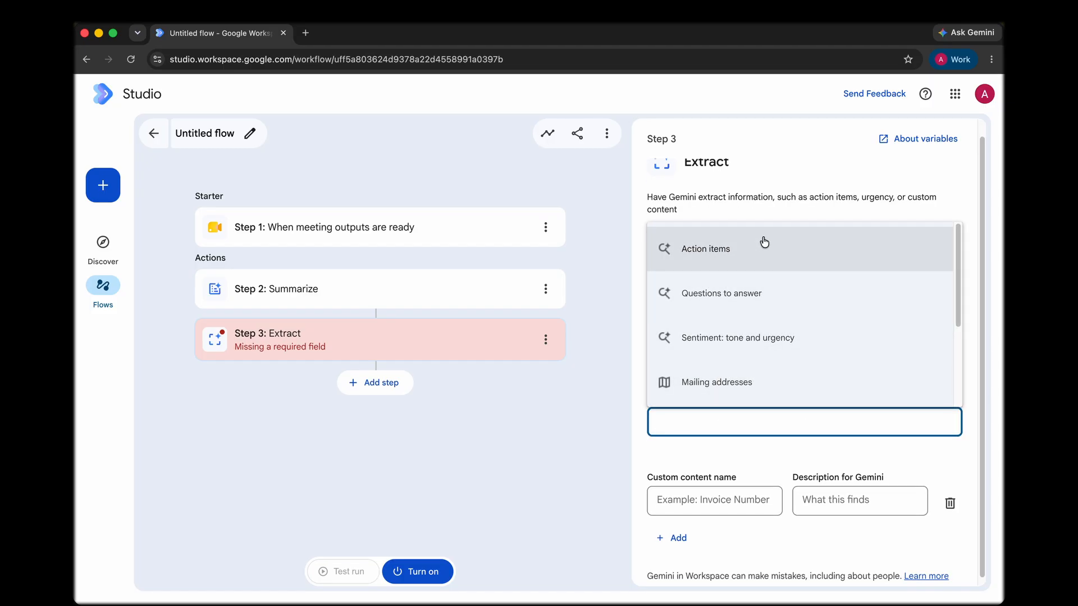
click(764, 243)
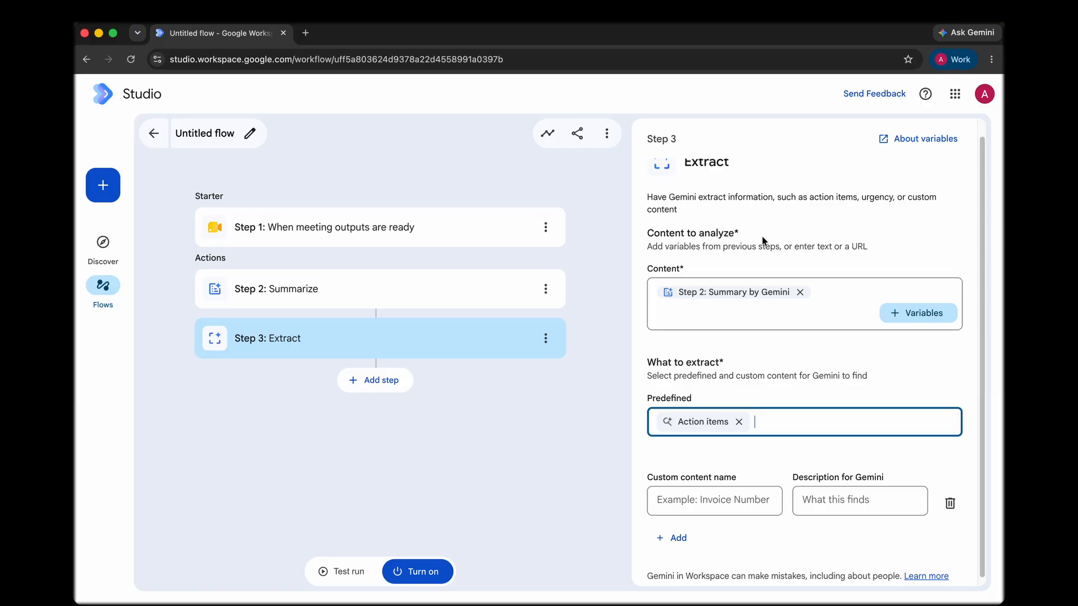
click(807, 499)
click(714, 486)
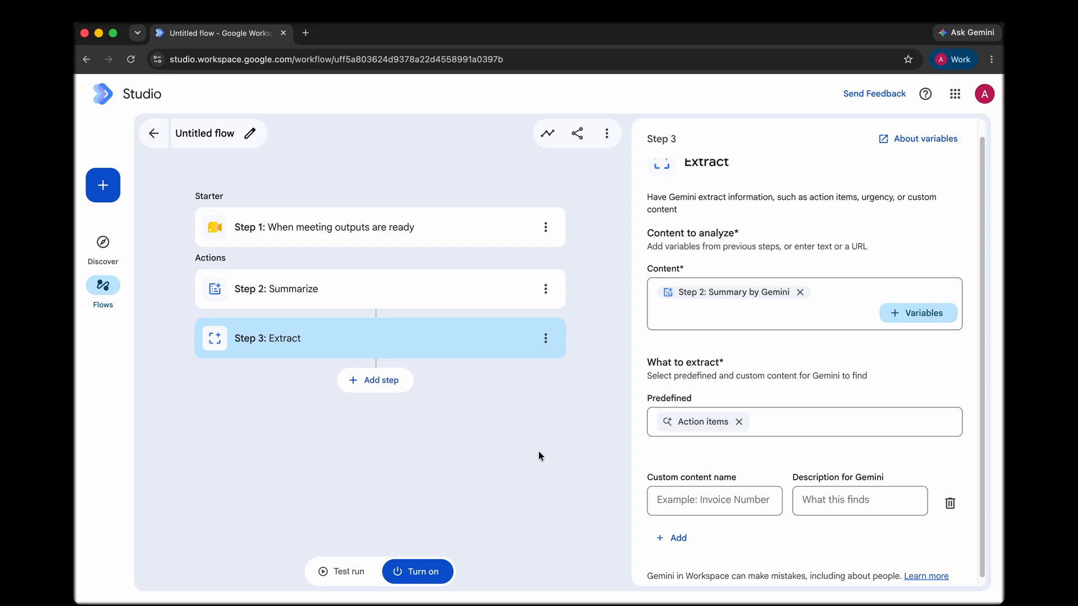
- Add a "Create a doc" step after the Extract step
click(382, 377)
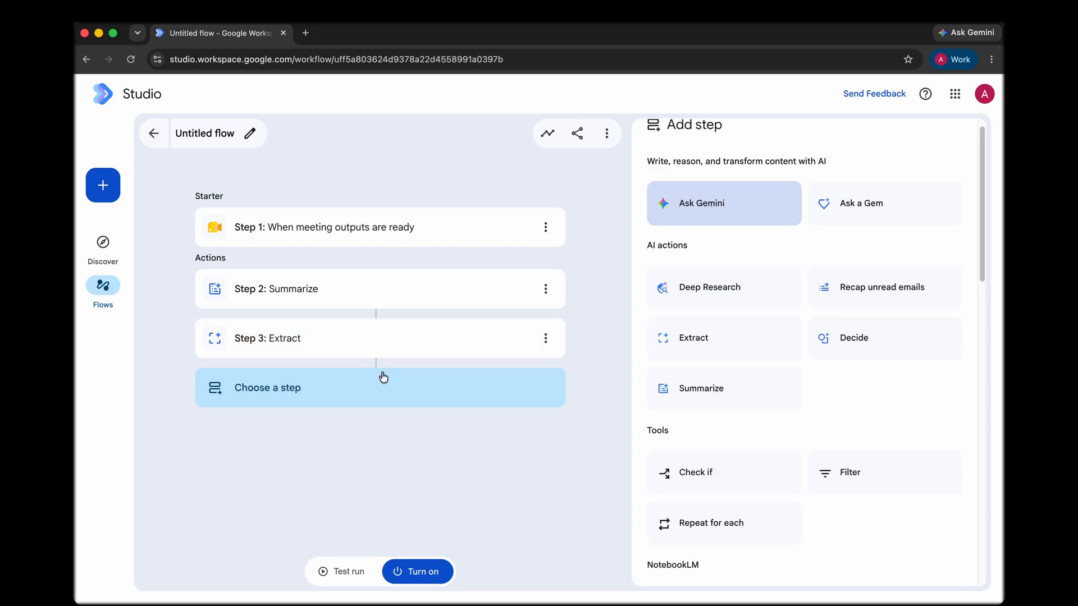
scroll(853, 393, down, 9)
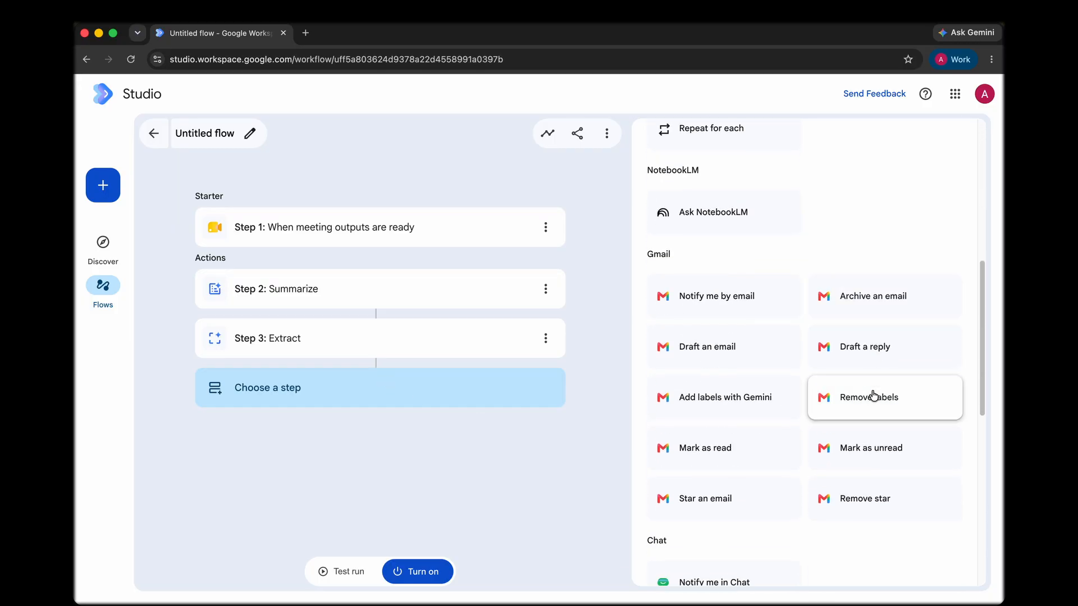
scroll(872, 393, down, 7)
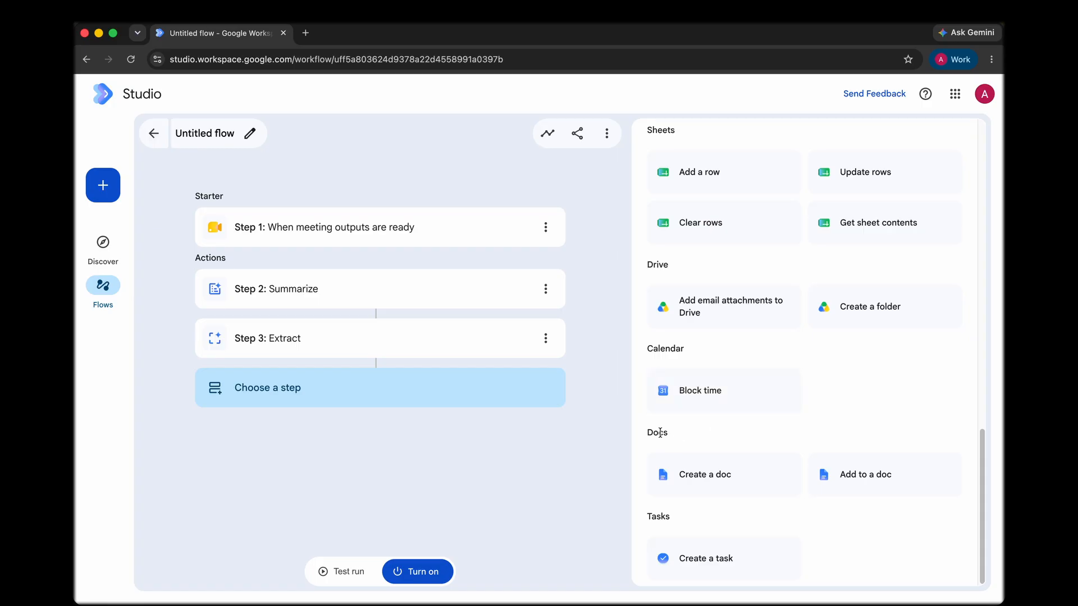
drag(645, 434, 704, 439)
click(716, 475)
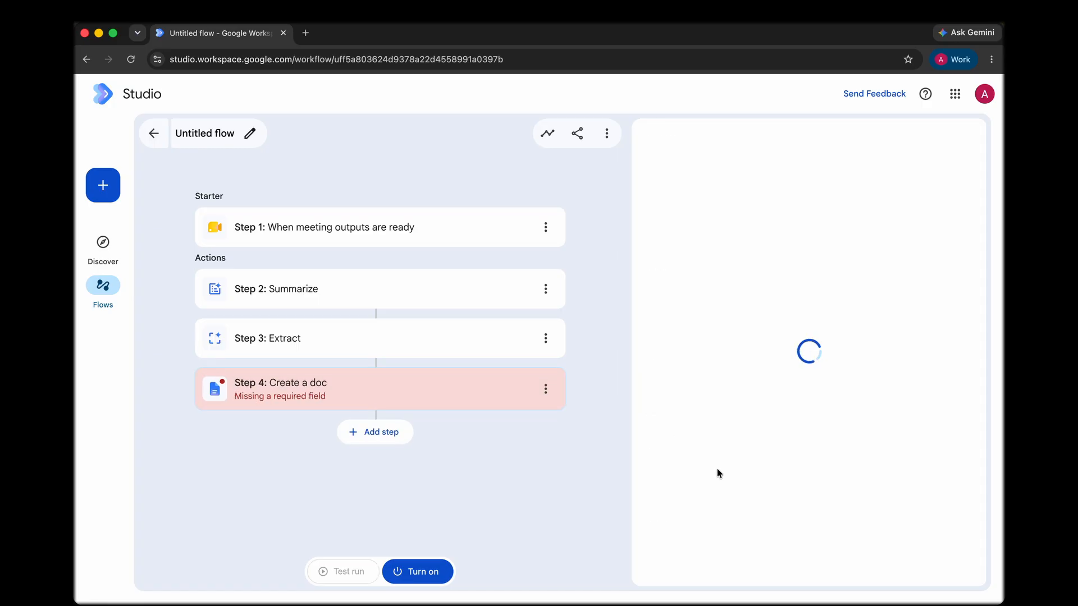
- Name the new doc "Final Meeting Summary"
click(719, 255)
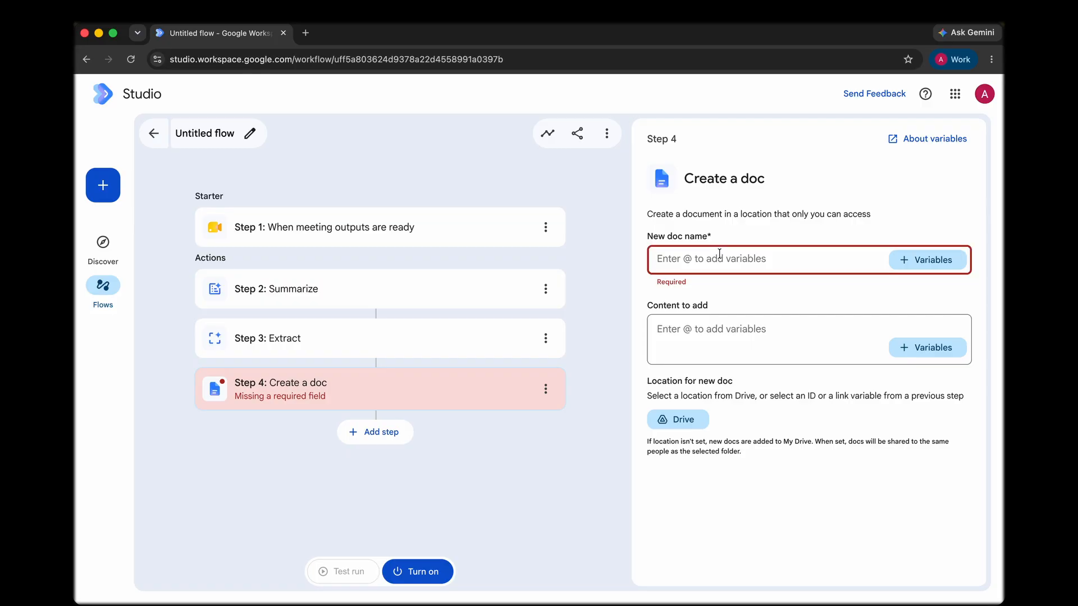
text(M)
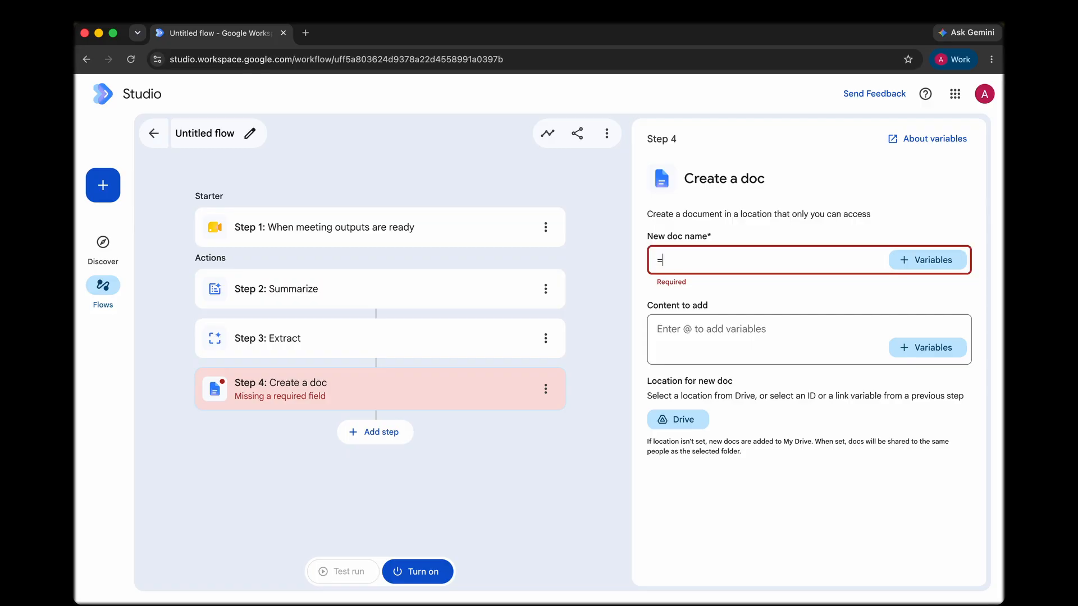
key(BackSpace)
text(Mee)
text(ting Summa)
text(ry)
text(Final)
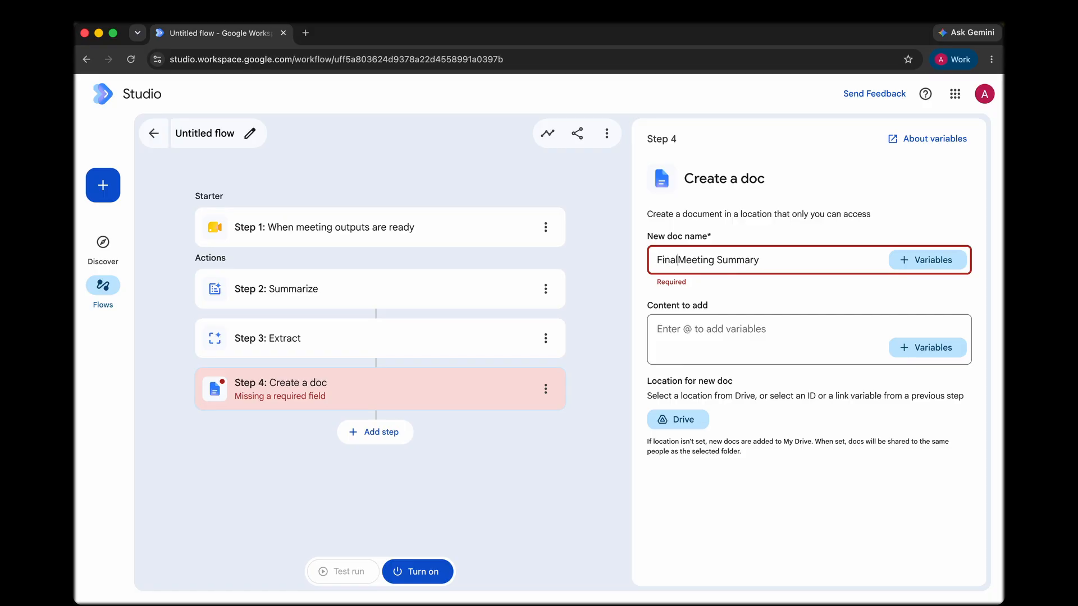
- Add Step 2's "Summary by Gemini" and Step 3's "Action items" variables, on separate lines, as the new doc's content
click(953, 355)
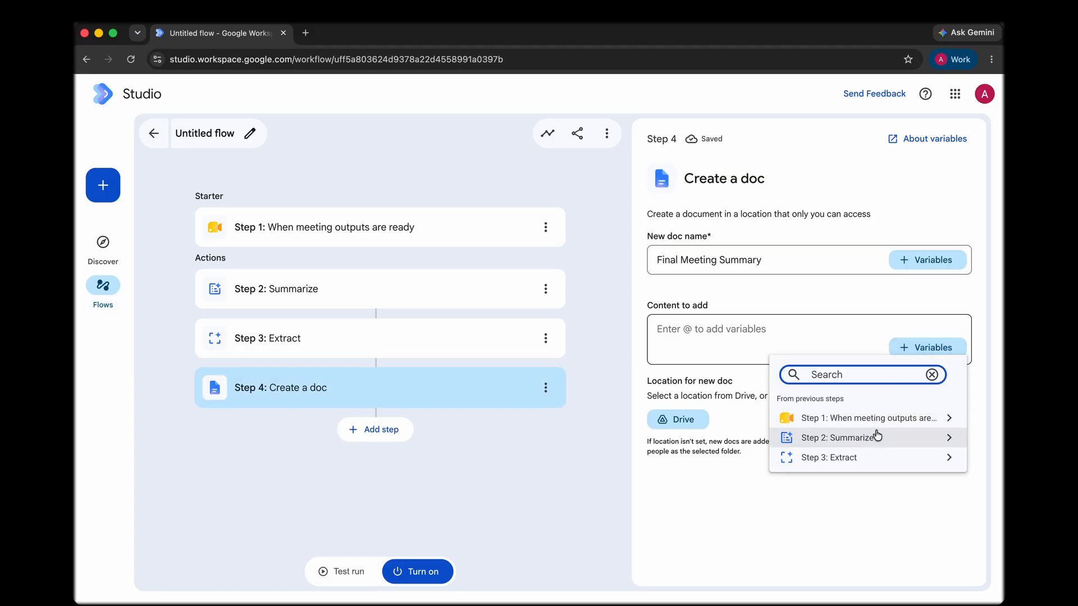
click(867, 436)
click(858, 389)
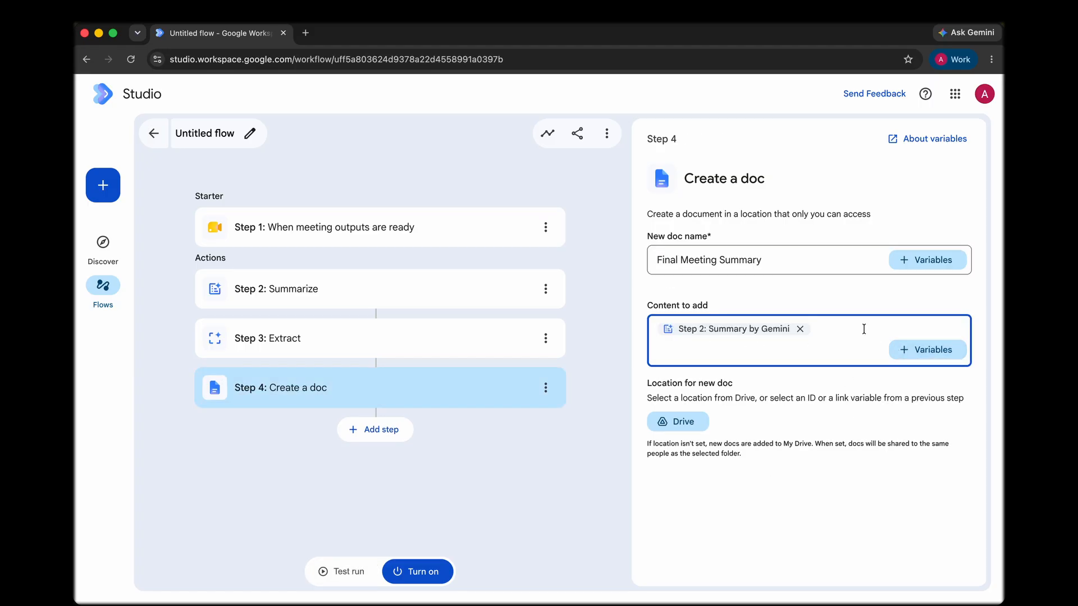
click(925, 362)
click(872, 470)
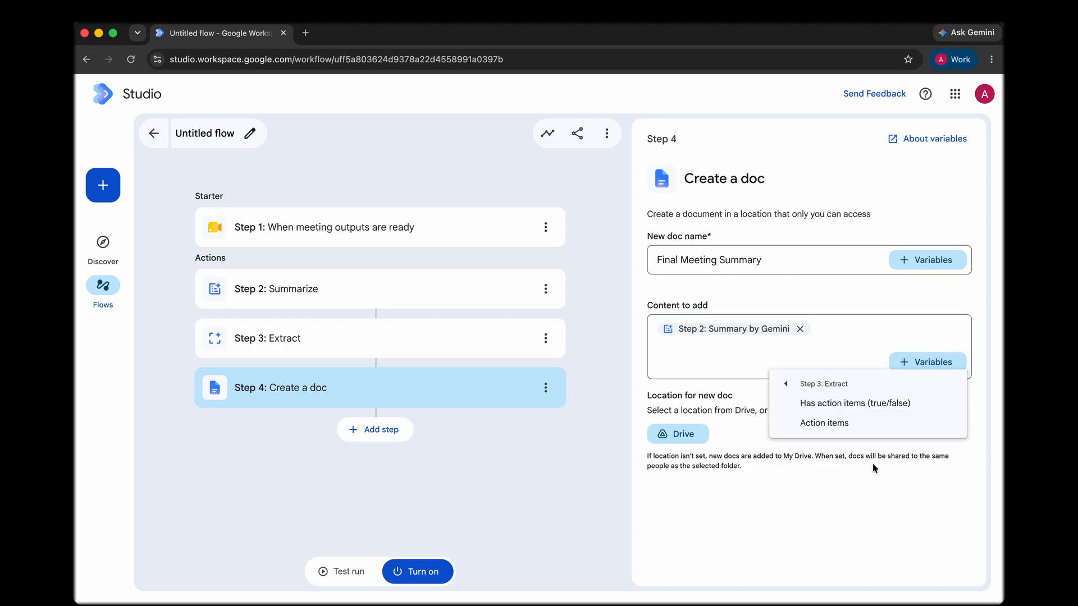
click(845, 425)
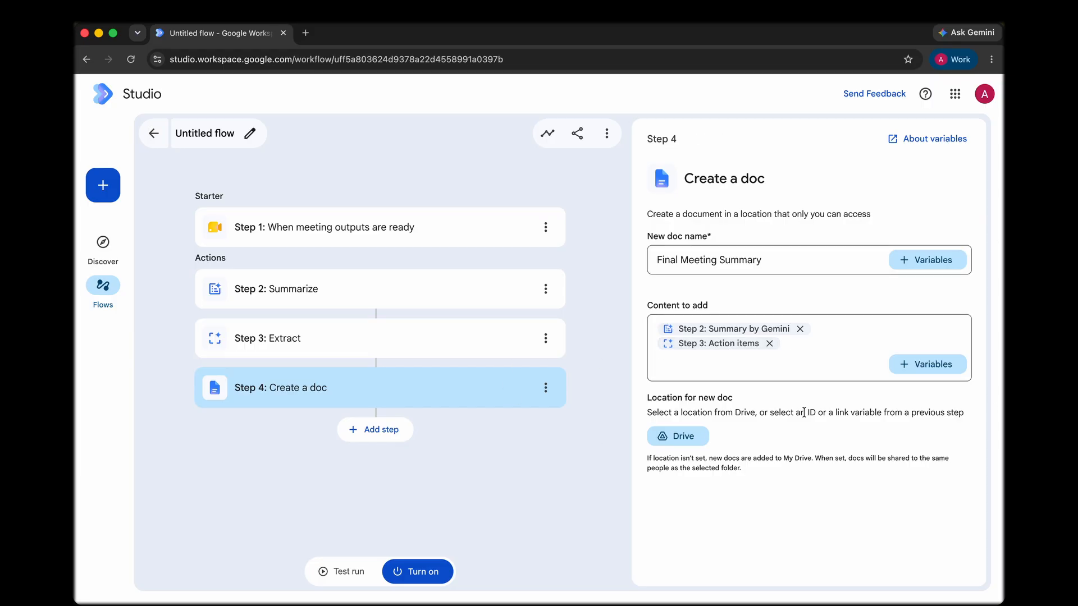
click(688, 440)
click(708, 204)
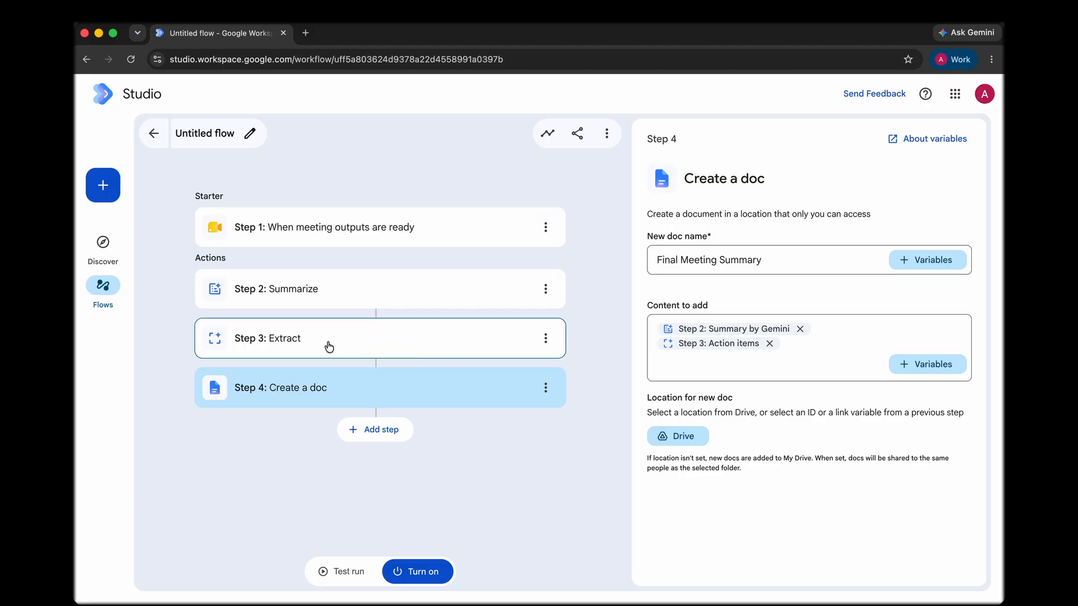
- Add a "Notify me in Chat" step after the "Create a doc" step
click(402, 434)
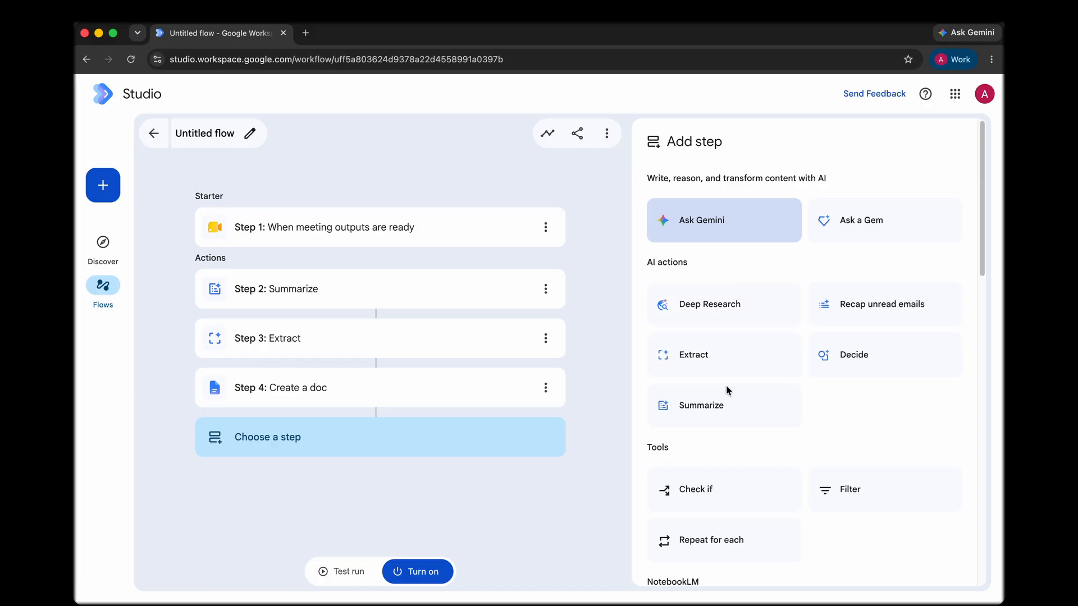
scroll(786, 415, down, 6)
scroll(804, 423, down, 5)
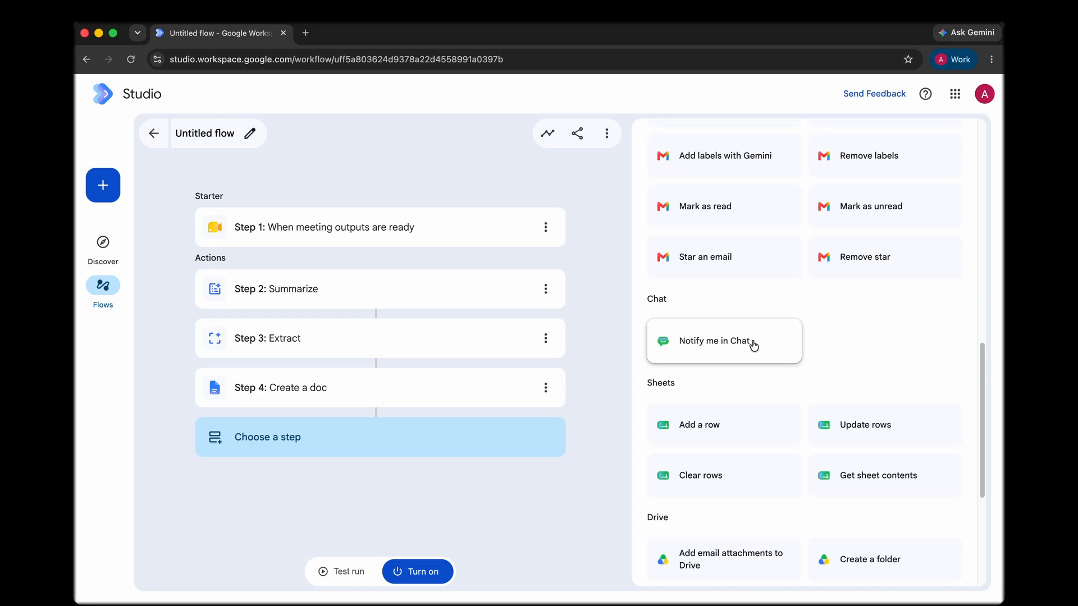
click(753, 344)
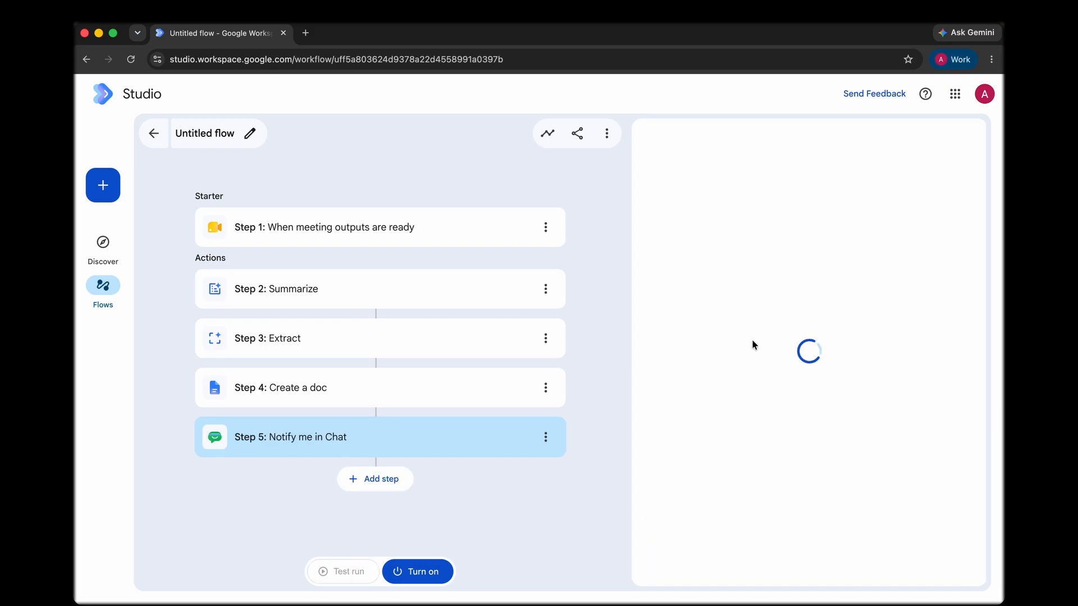
- Write the Chat message "Hey! Your meeting notes and action items have been processed successfully. 📝 Google Doc: All extracted tasks are being added to your Google Tasks!"
click(750, 264)
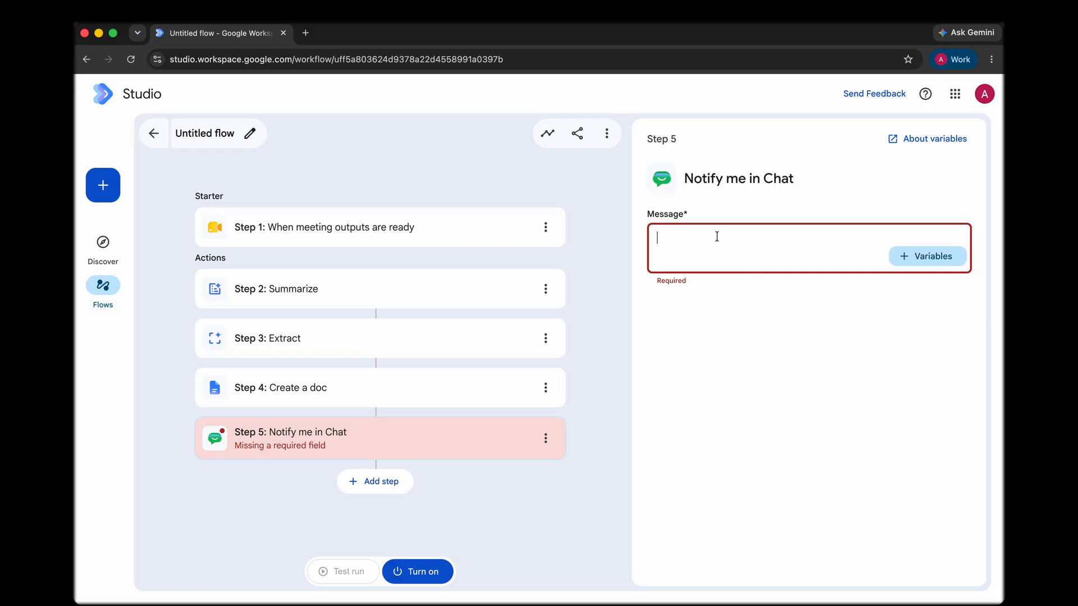
text(Hey! Your meeting notes and action items have been processed successfully. 📝  Google Doc:     All extracted tasks are being added to your Google Tasks!)
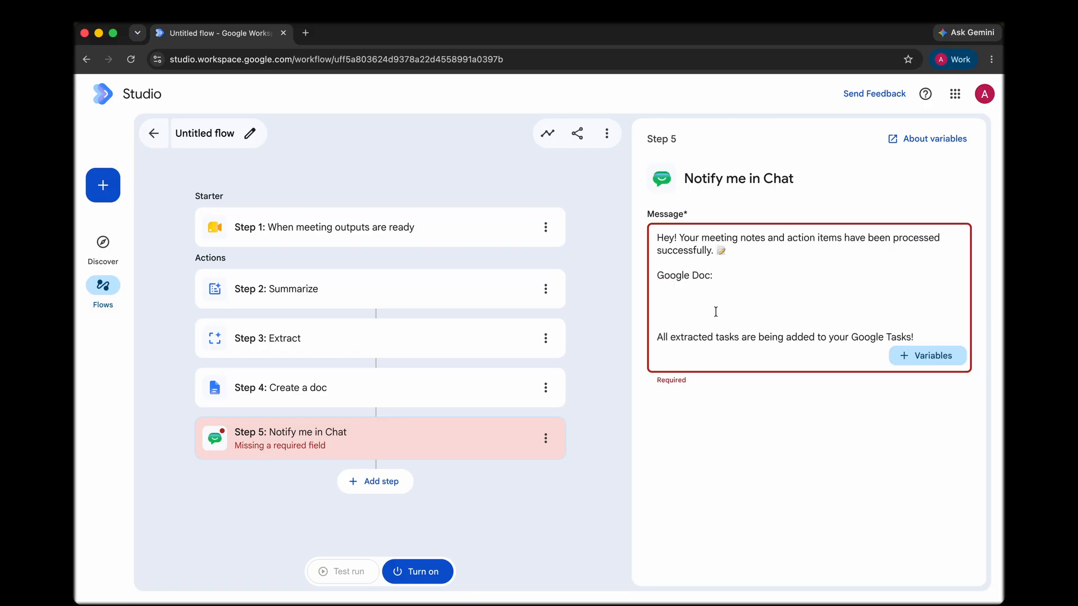
key(BackSpace)
key(BackSpace)
key(BackSpace)
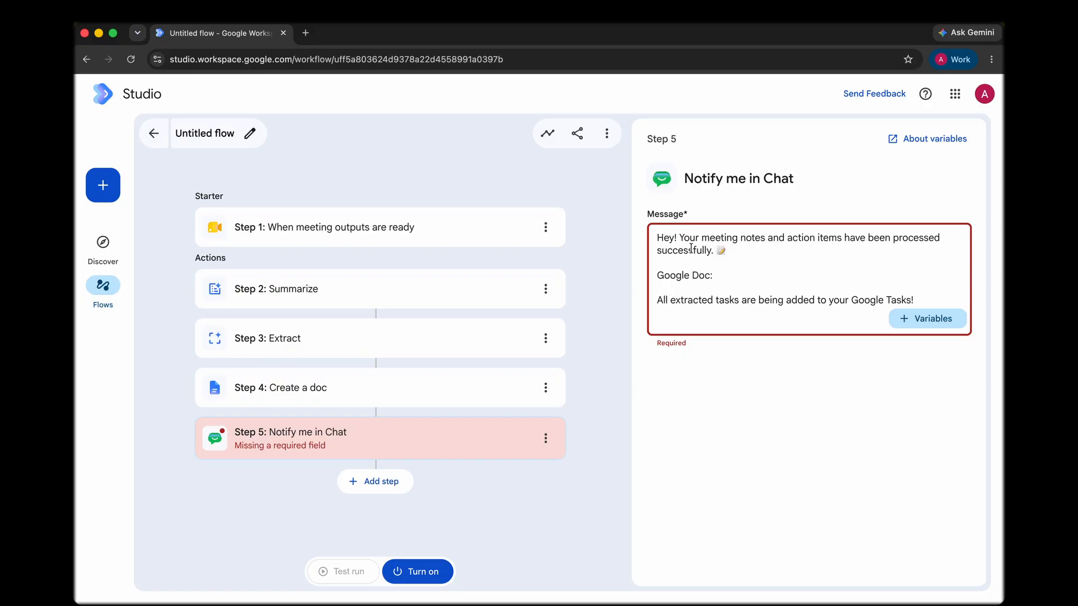
- Insert Step 4's "Link to doc" variable after "Google Doc:" in the Chat message
click(755, 273)
click(954, 327)
click(954, 329)
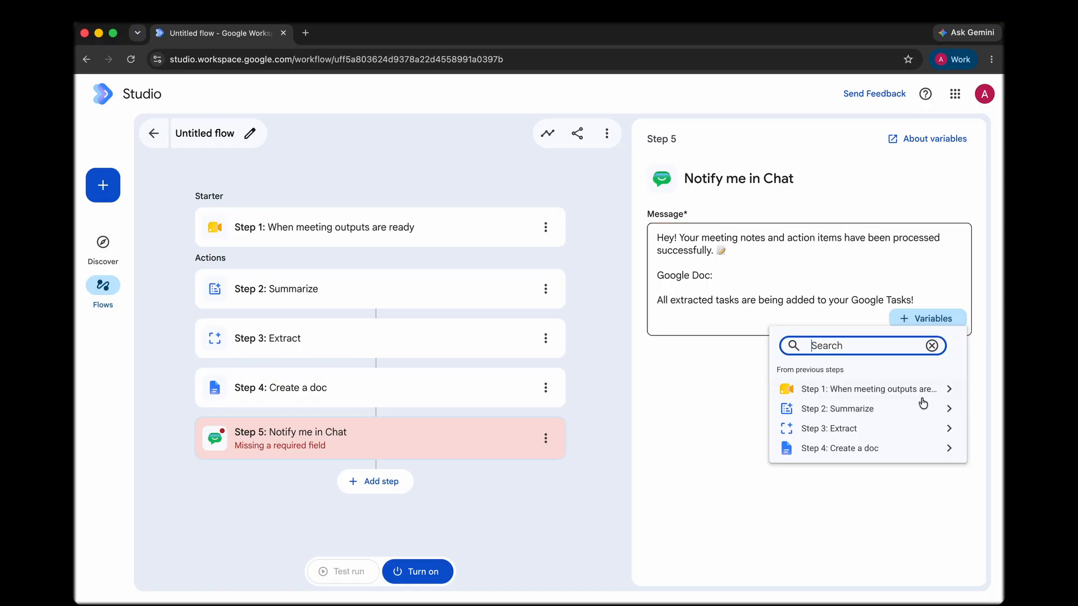
click(880, 449)
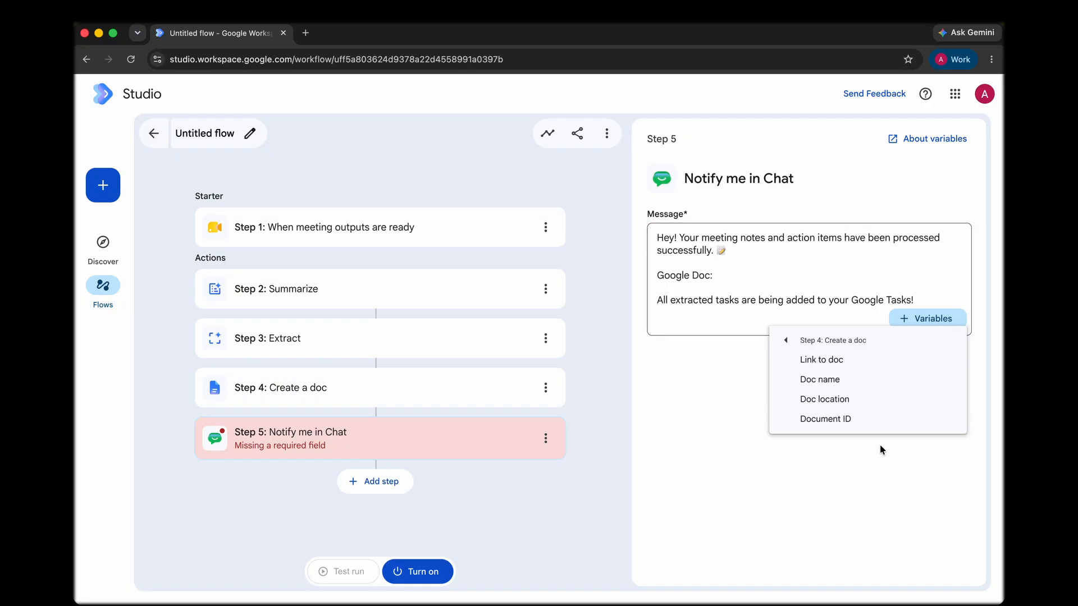
click(839, 366)
click(822, 407)
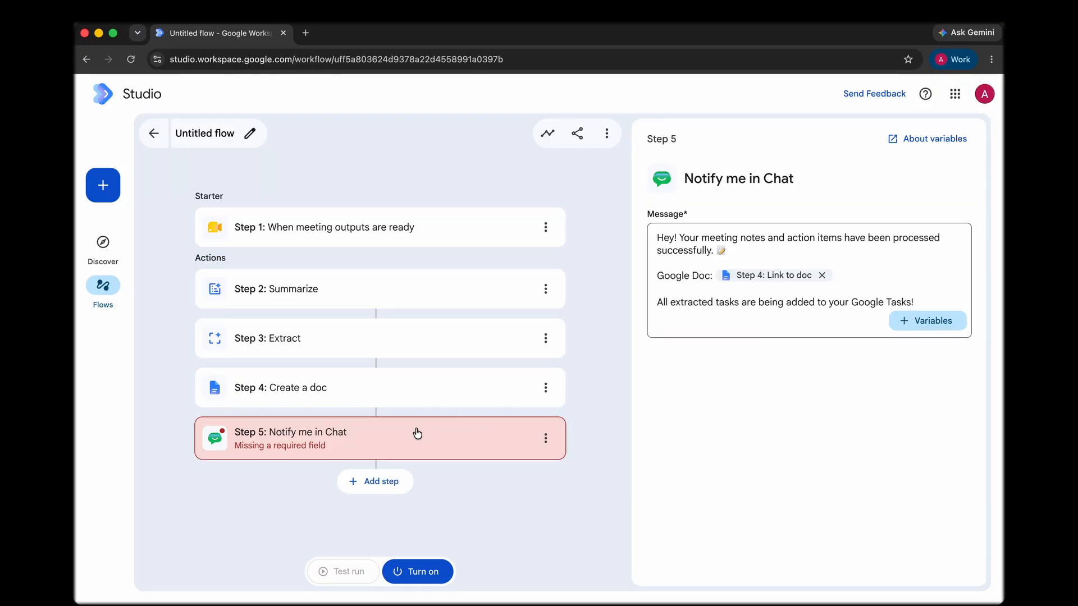
- Add a "Repeat for each" step after the "Notify me in Chat" step
click(374, 484)
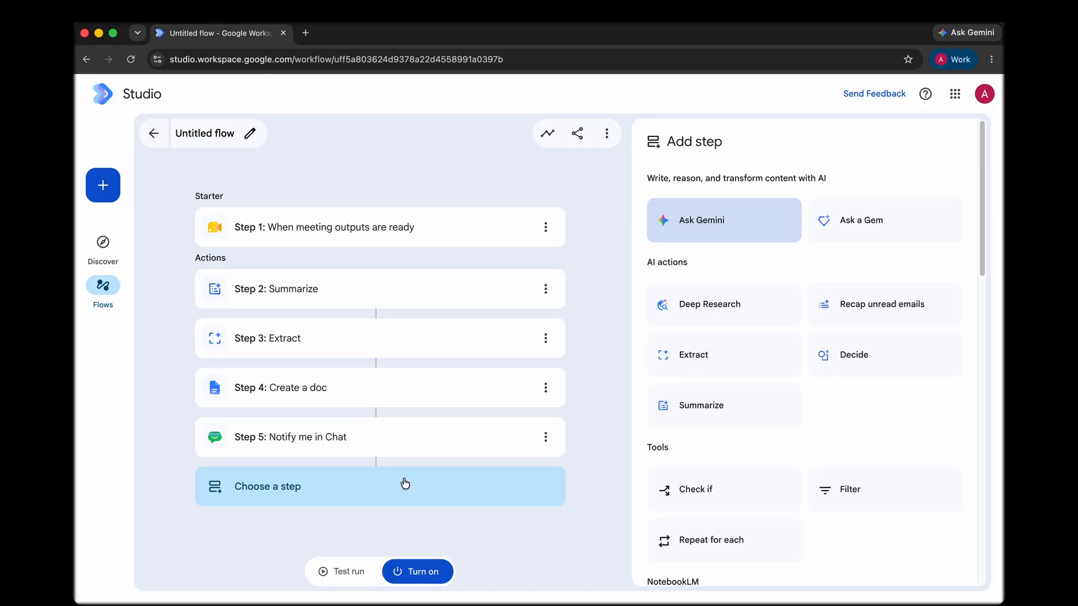
scroll(814, 362, down, 1)
scroll(817, 364, down, 1)
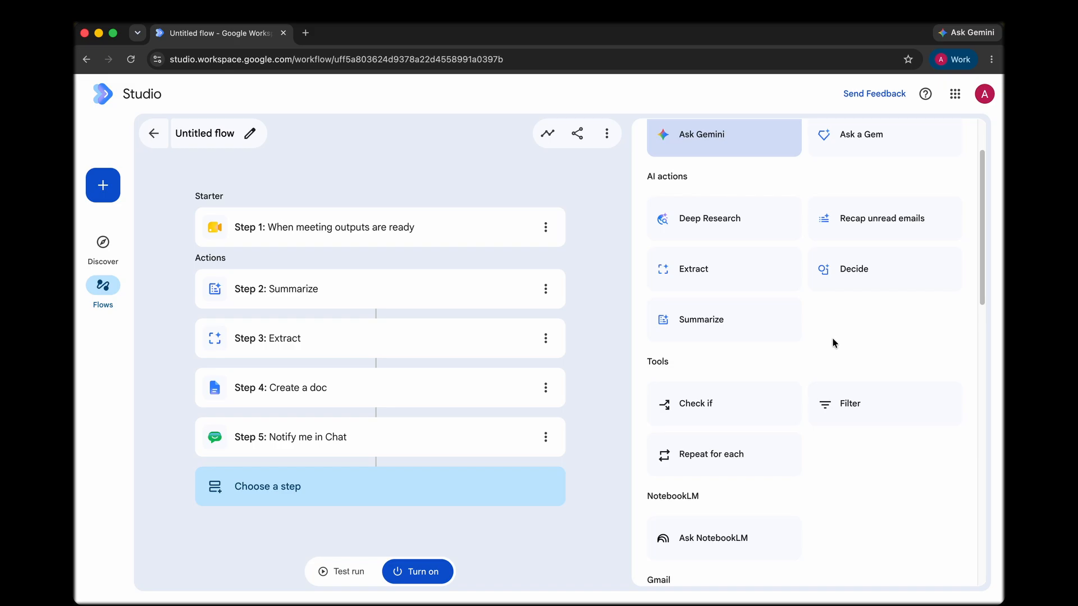
scroll(813, 457, up, 2)
scroll(764, 443, down, 2)
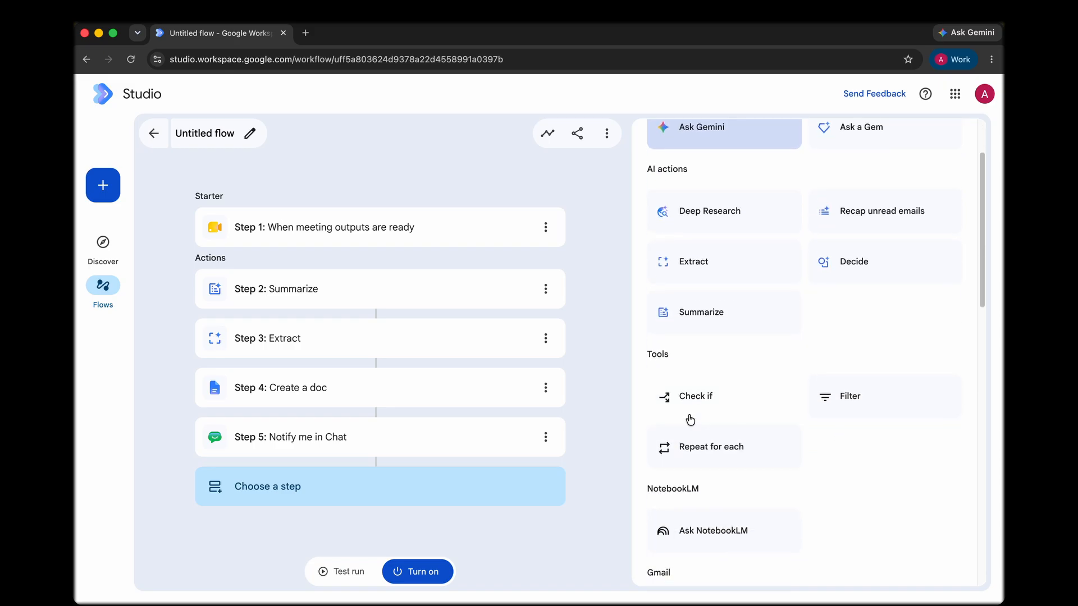
click(757, 443)
scroll(460, 451, down, 1)
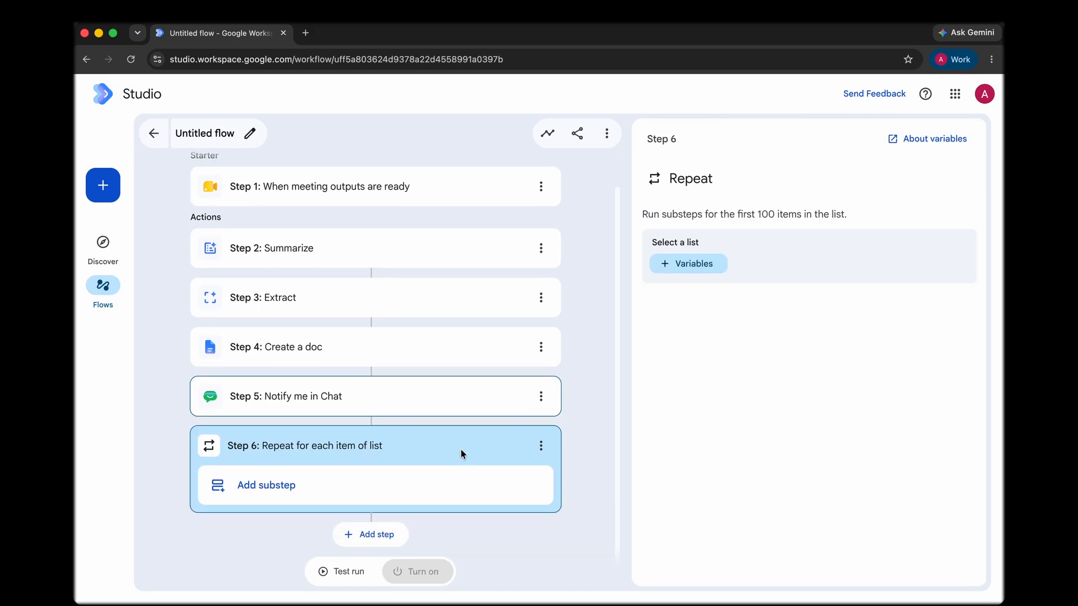
- Set the Repeat step's list to Step 3's "Action items" variable
click(678, 264)
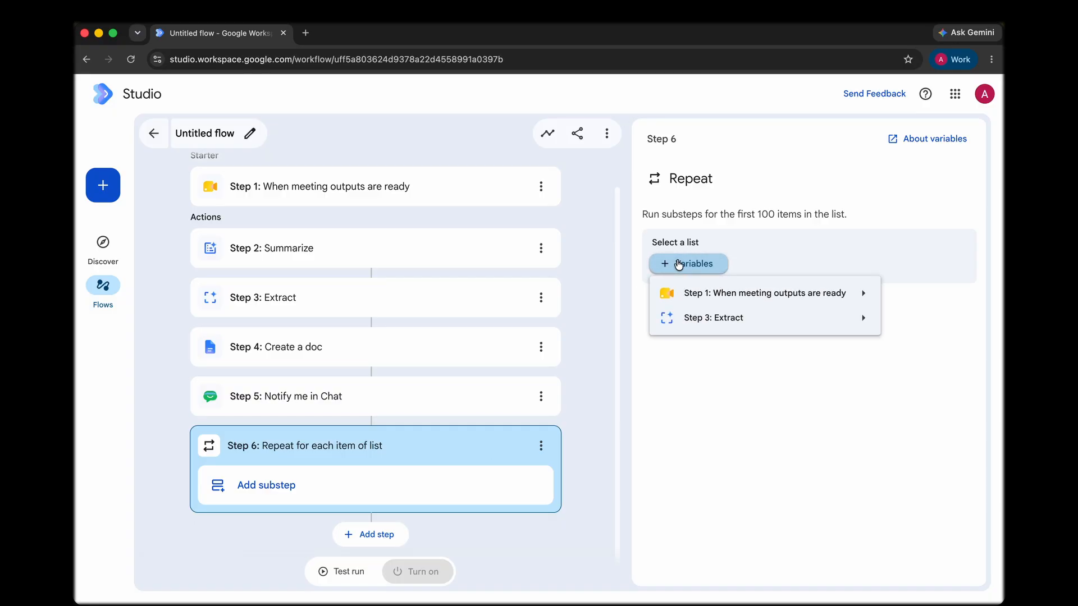
mouse_move(697, 313)
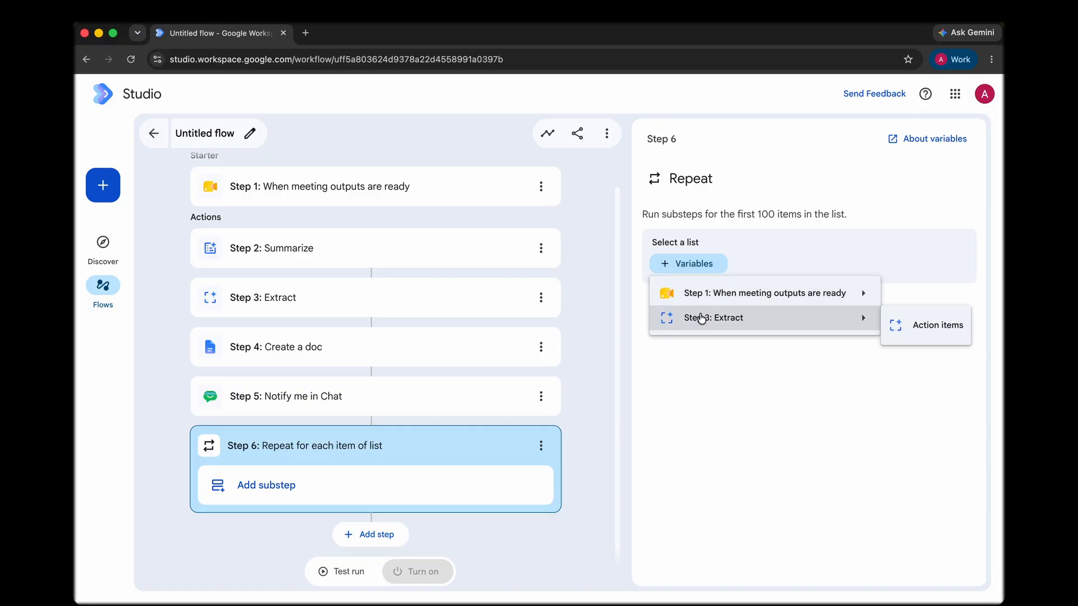
click(941, 324)
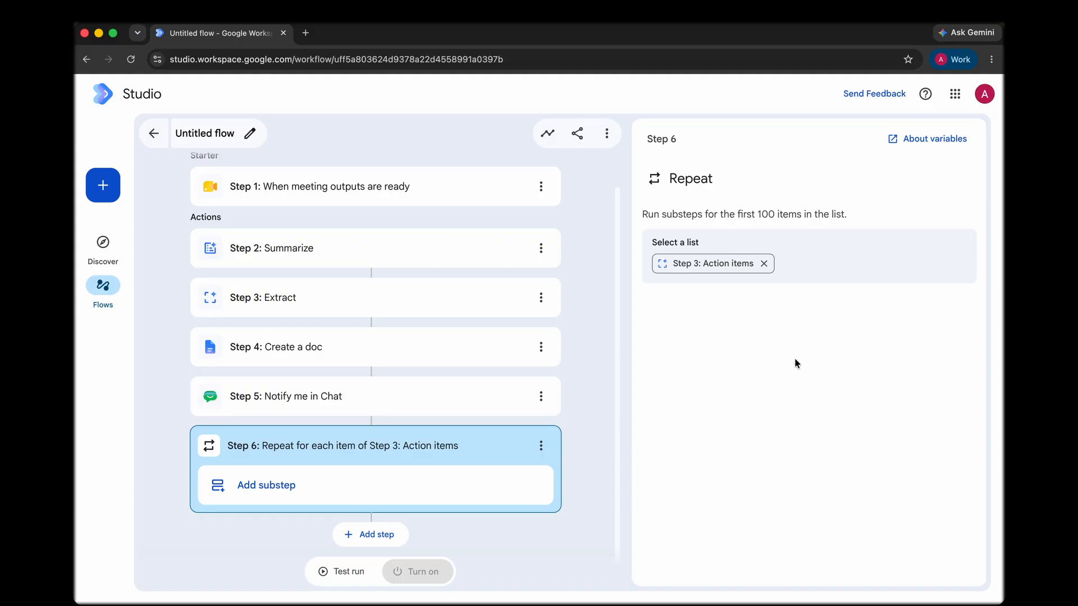
- Add a "Create a task" substep inside the Repeat step
click(367, 498)
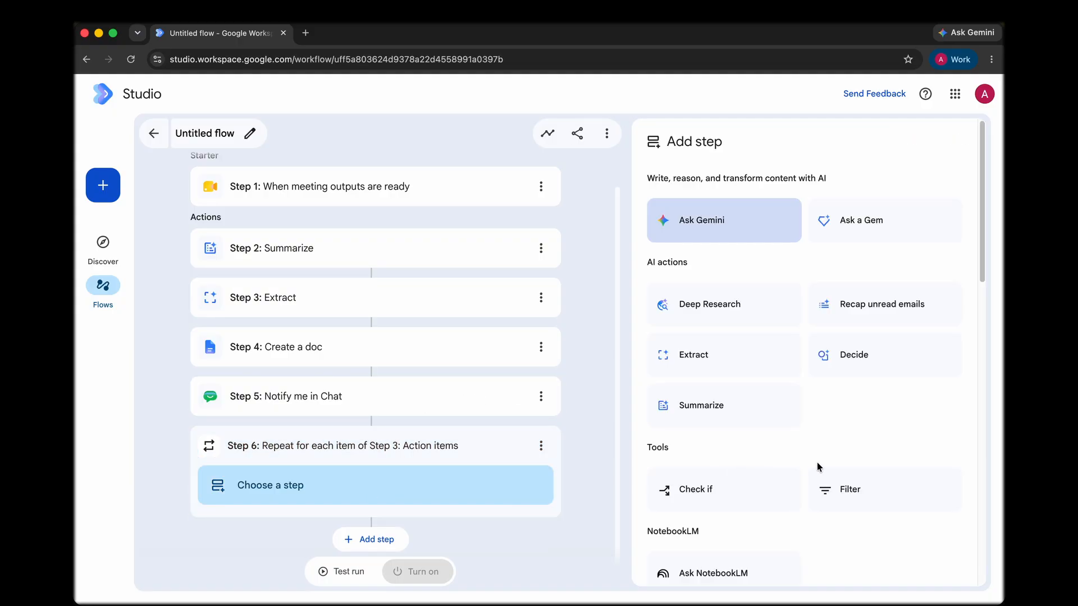
scroll(858, 481, down, 15)
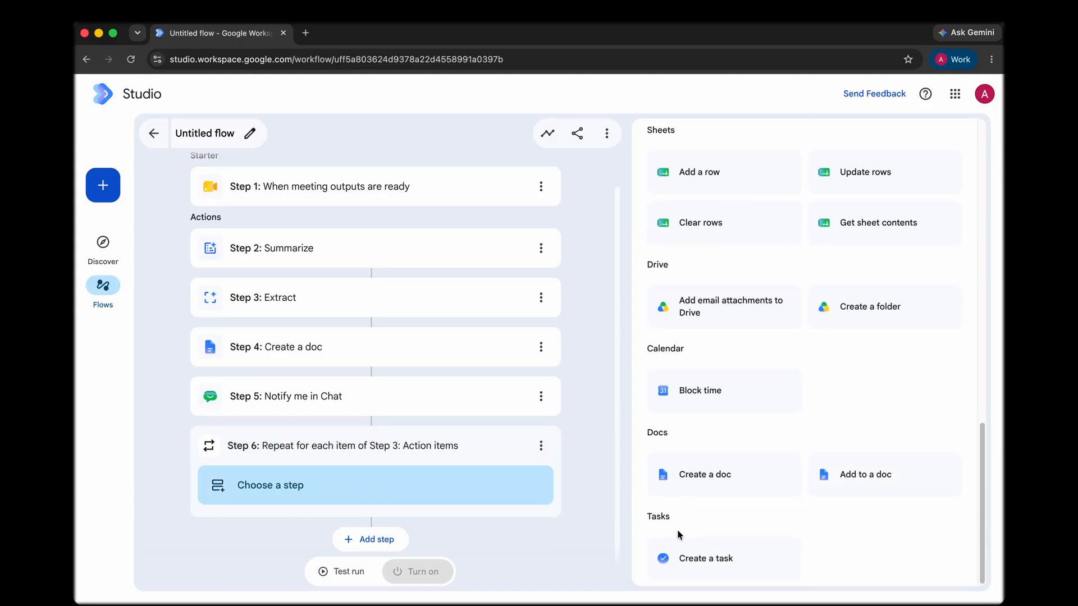
click(725, 557)
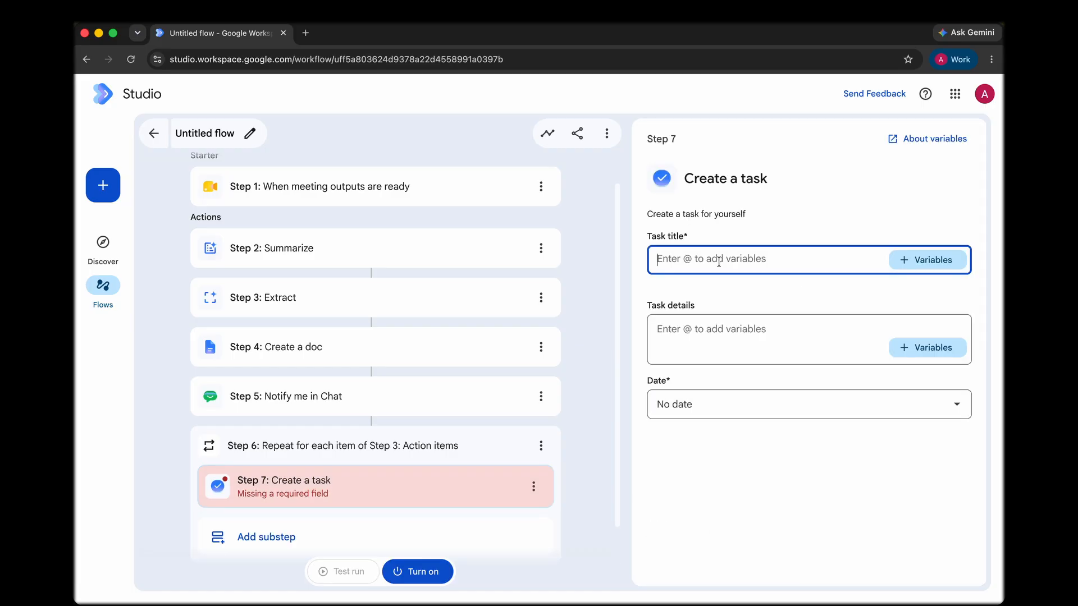
- Set the task title to Step 6's "Each item of Action items" variable and the task details to "Auto-generated from recent meeting."
click(917, 269)
scroll(879, 393, down, 1)
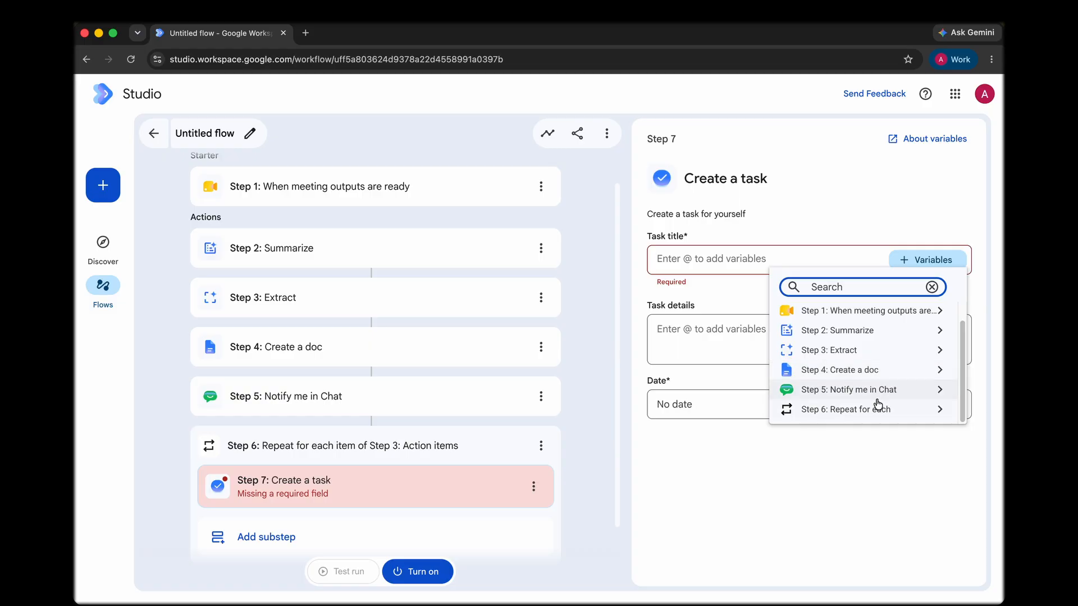
click(877, 409)
click(862, 303)
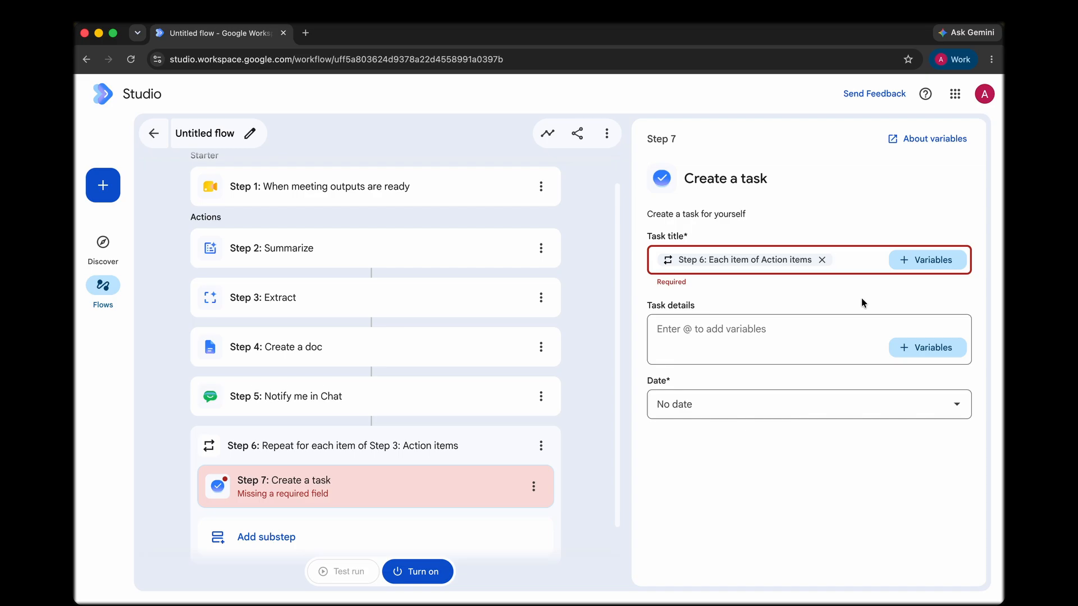
click(720, 343)
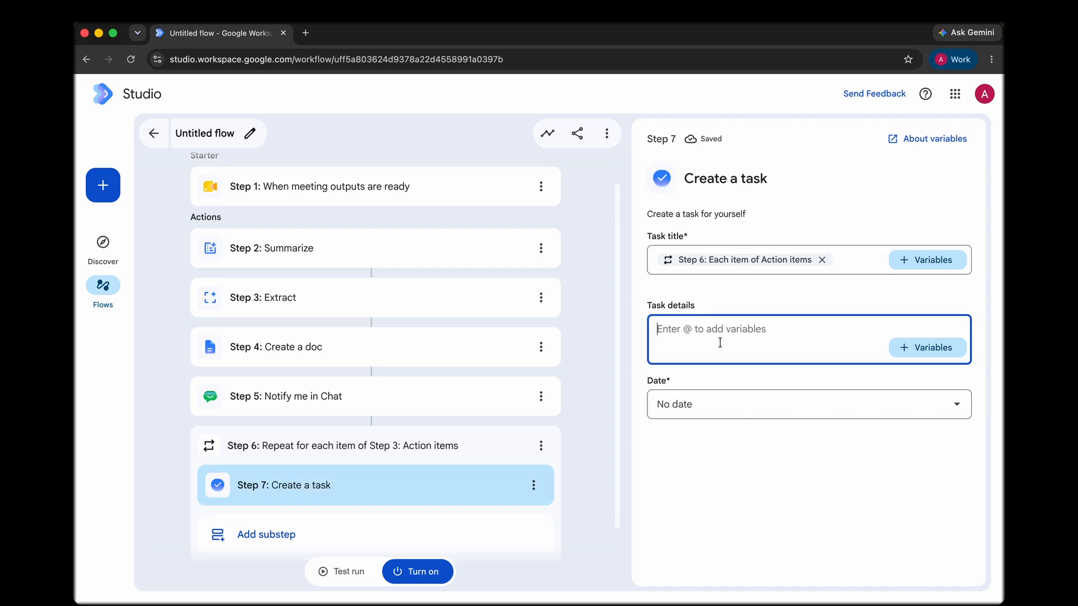
text(Auto-generated from recent meeting.)
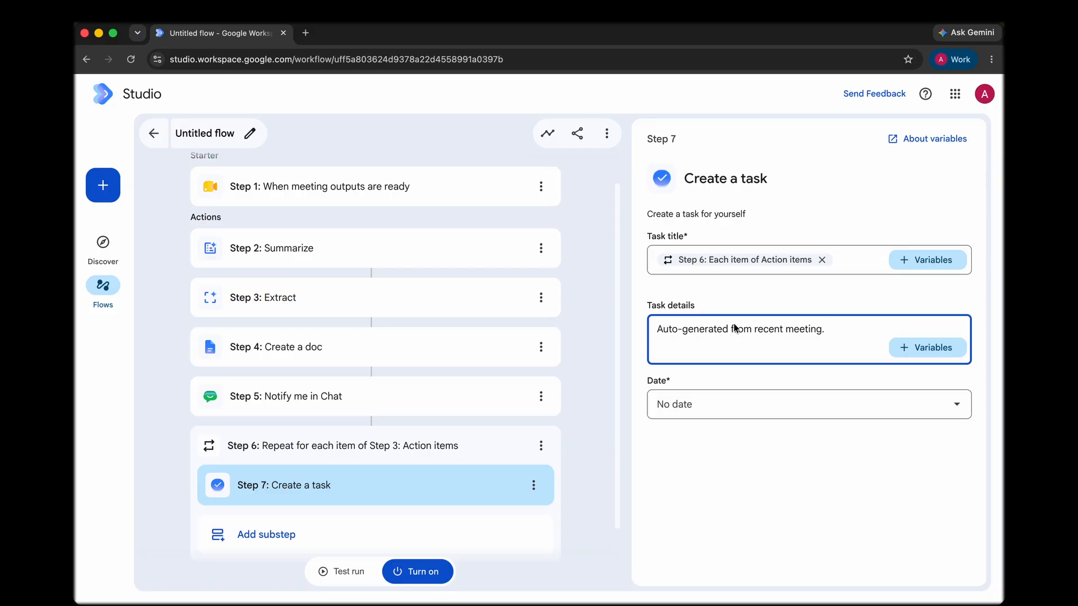
- Rename the flow to "Smart Meeting Follow-up Engine"
scroll(621, 434, down, 2)
scroll(587, 436, up, 3)
click(221, 135)
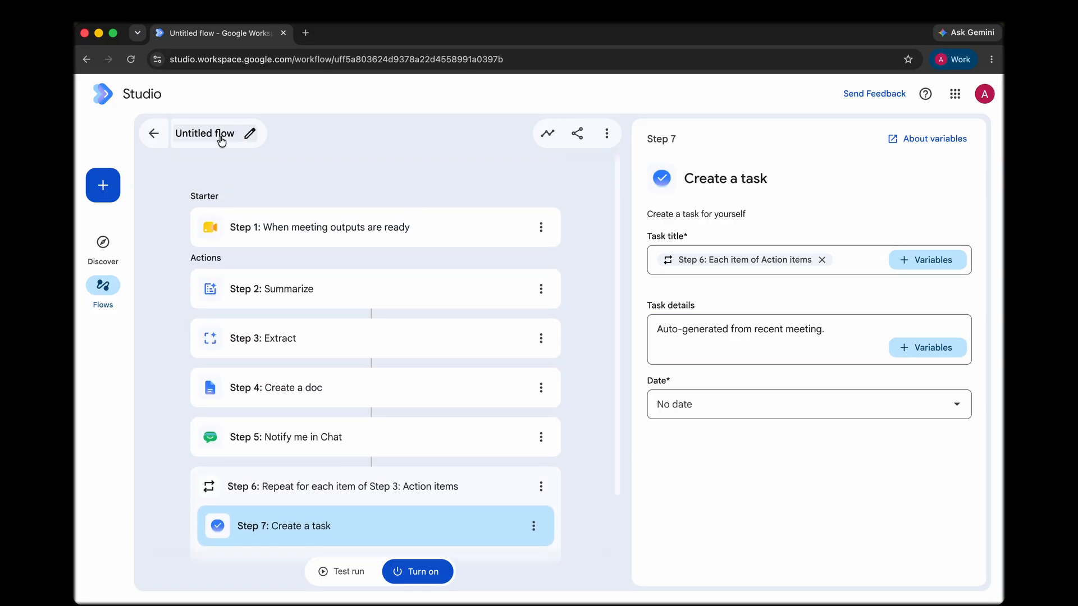
text(Smart Meeting Follow-up Engine)
key(Return)
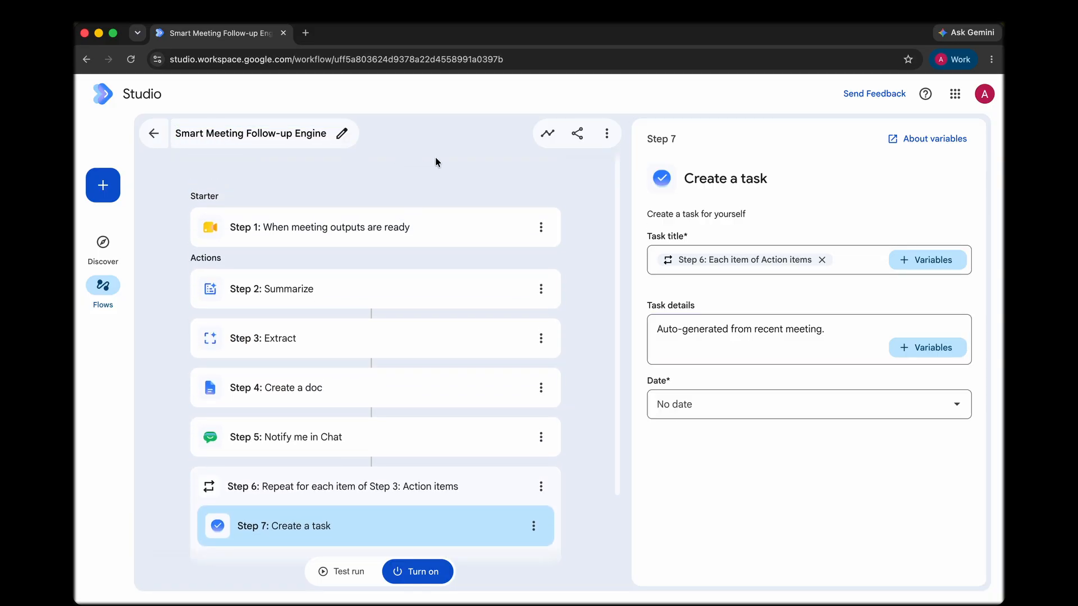
- Start a test run of the flow with the transcript of the "Project Sync & Workspace Add-on Review" meeting
scroll(393, 230, down, 3)
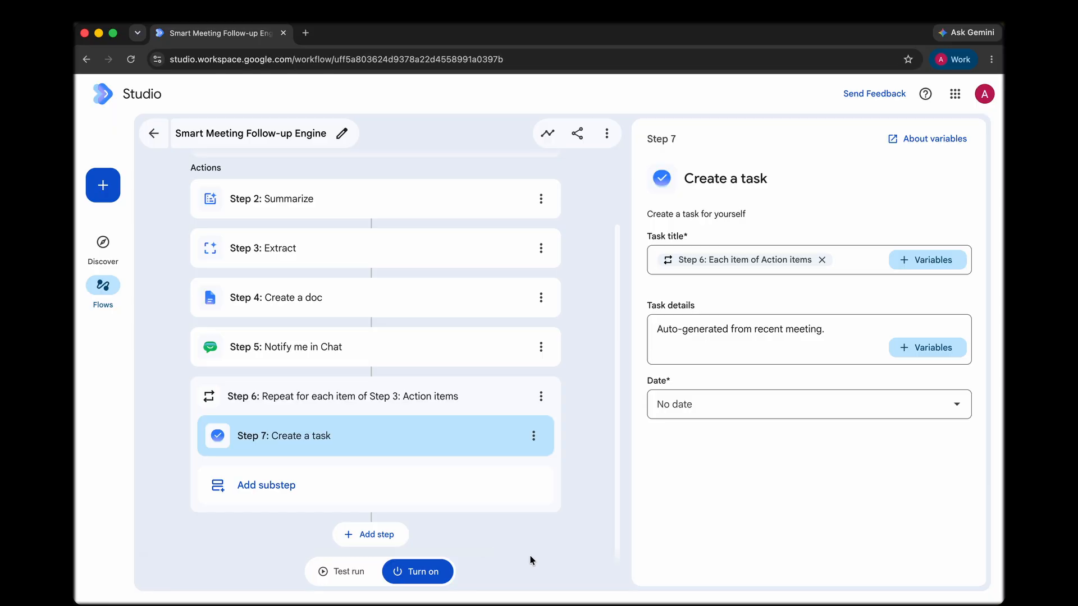
click(330, 571)
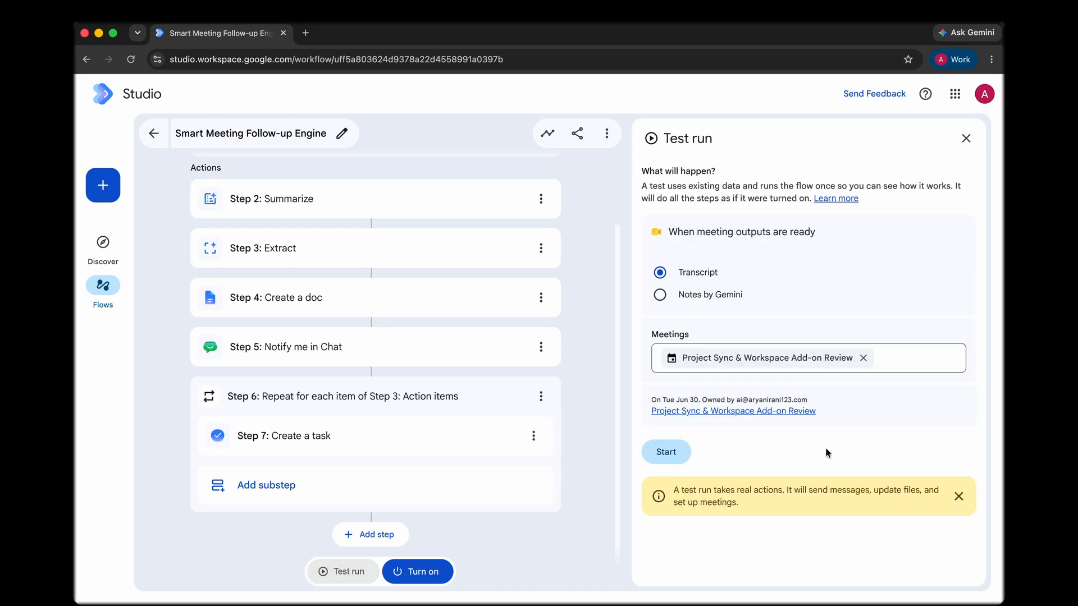
click(919, 356)
click(877, 393)
drag(650, 400, 885, 408)
click(893, 414)
click(680, 458)
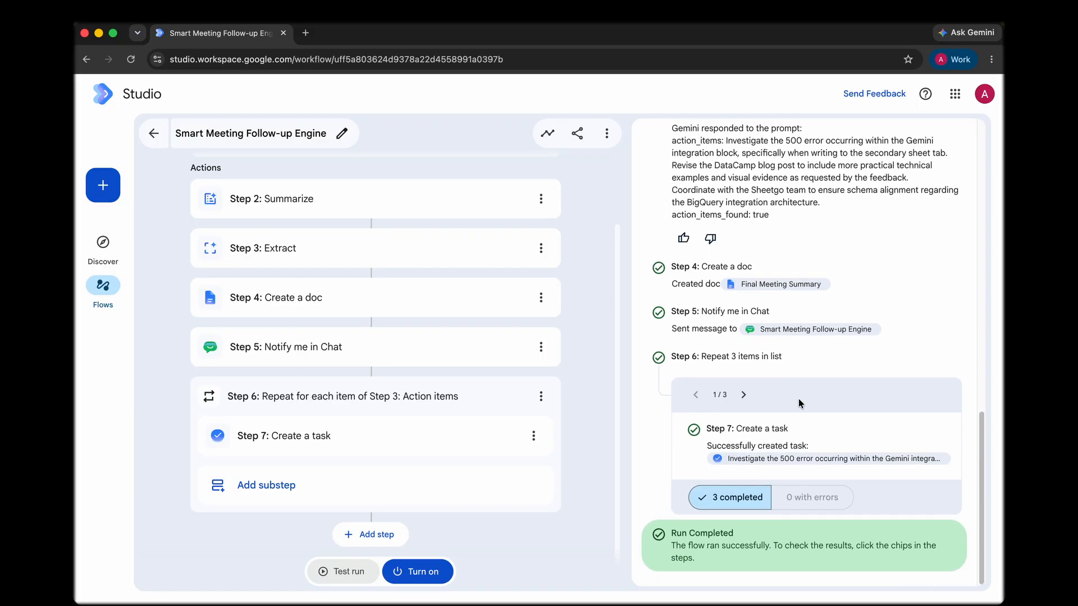
- Review the test run's output for every step, including the summary, the extracted action items and each created task
scroll(801, 400, up, 15)
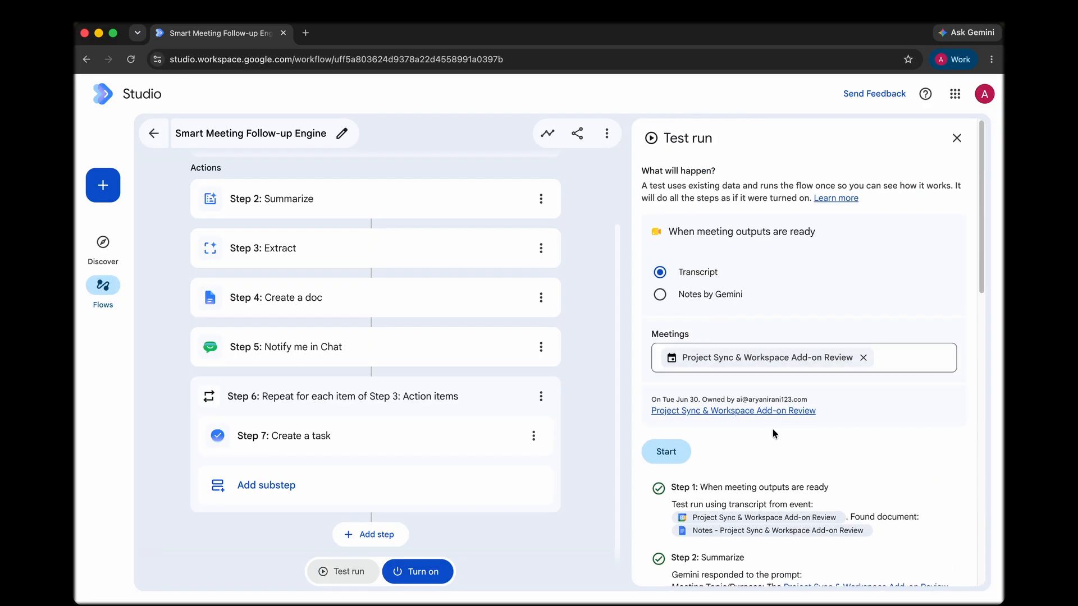
scroll(733, 432, down, 4)
scroll(803, 362, down, 3)
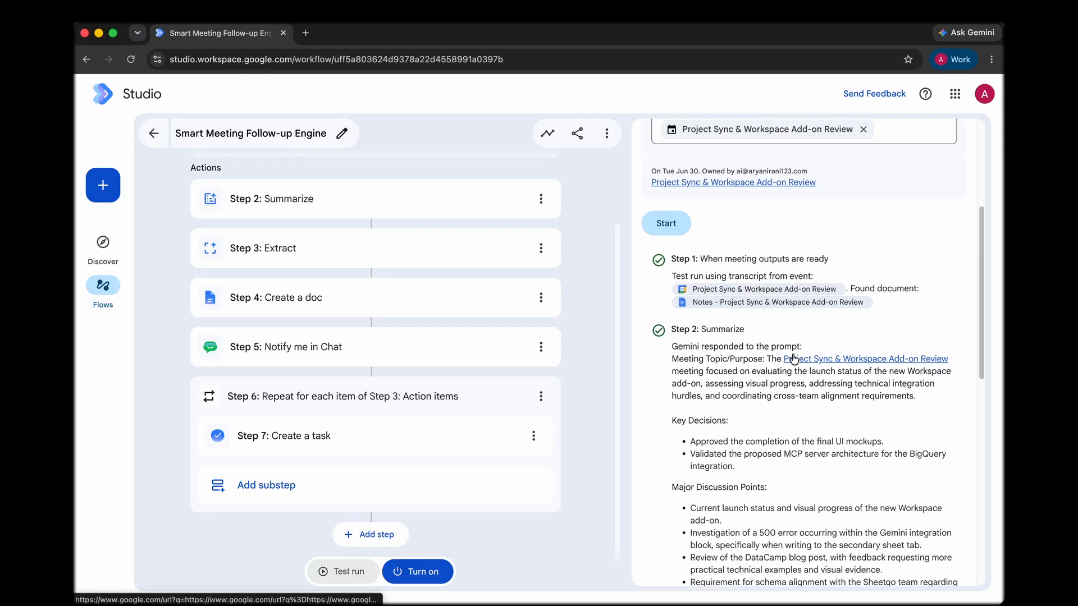
scroll(705, 377, down, 10)
drag(668, 372, 870, 461)
scroll(838, 418, down, 10)
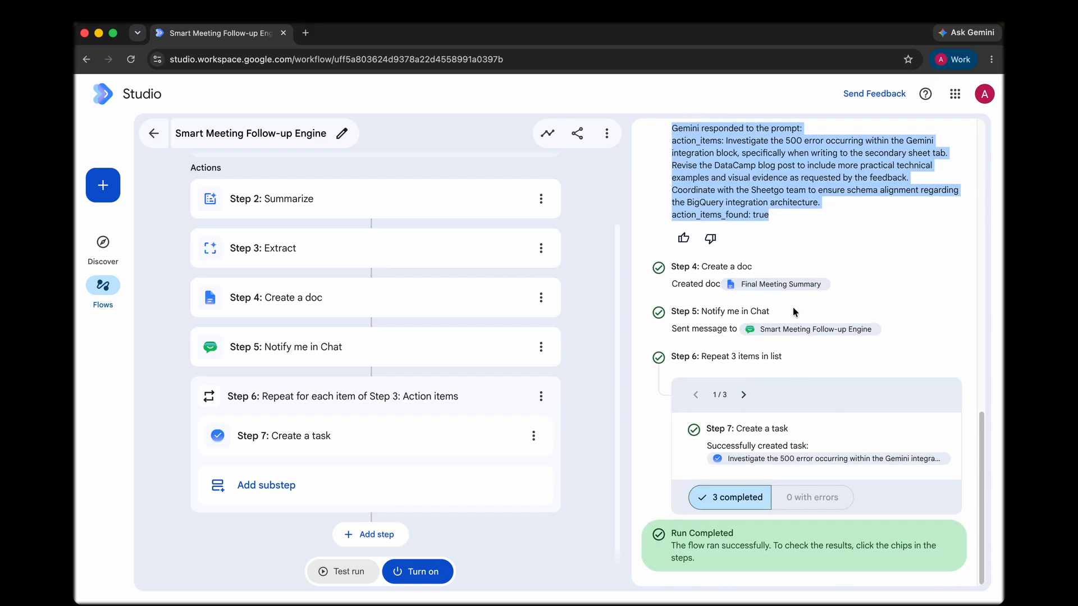
click(752, 399)
click(754, 399)
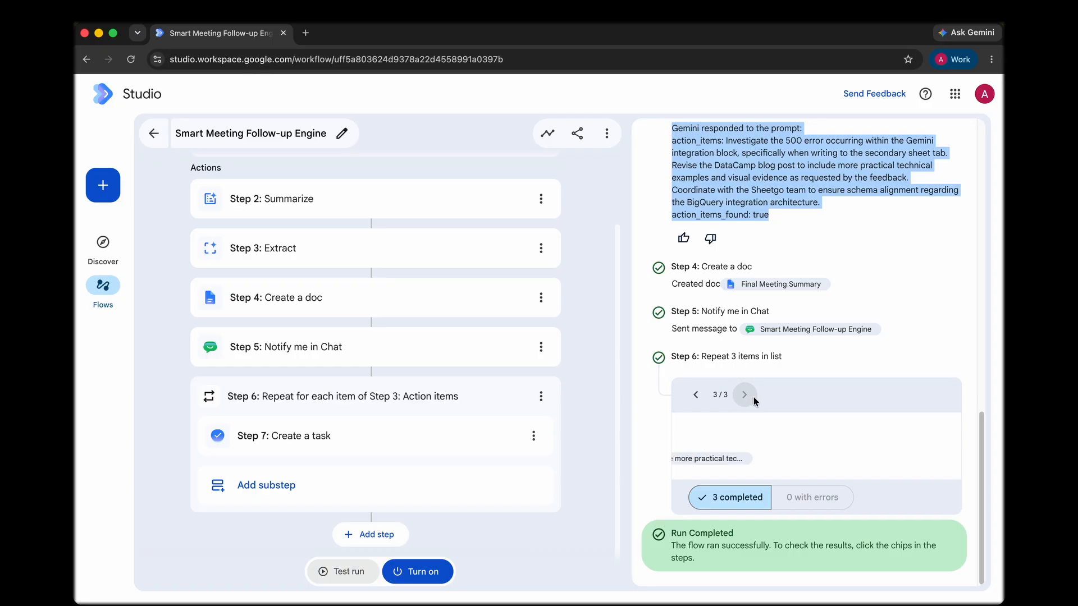
click(706, 398)
click(706, 397)
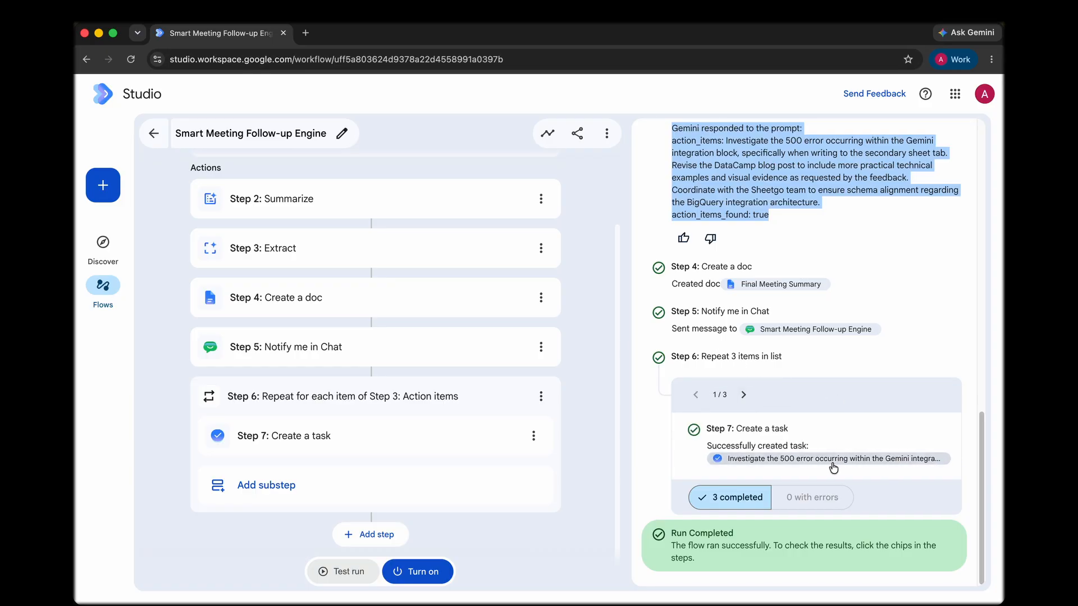
- Open Google Chat in a new browser tab and open the newest conversation, from the Smart Meeting Follow-up Engine flow
click(308, 35)
text(chat)
key(Return)
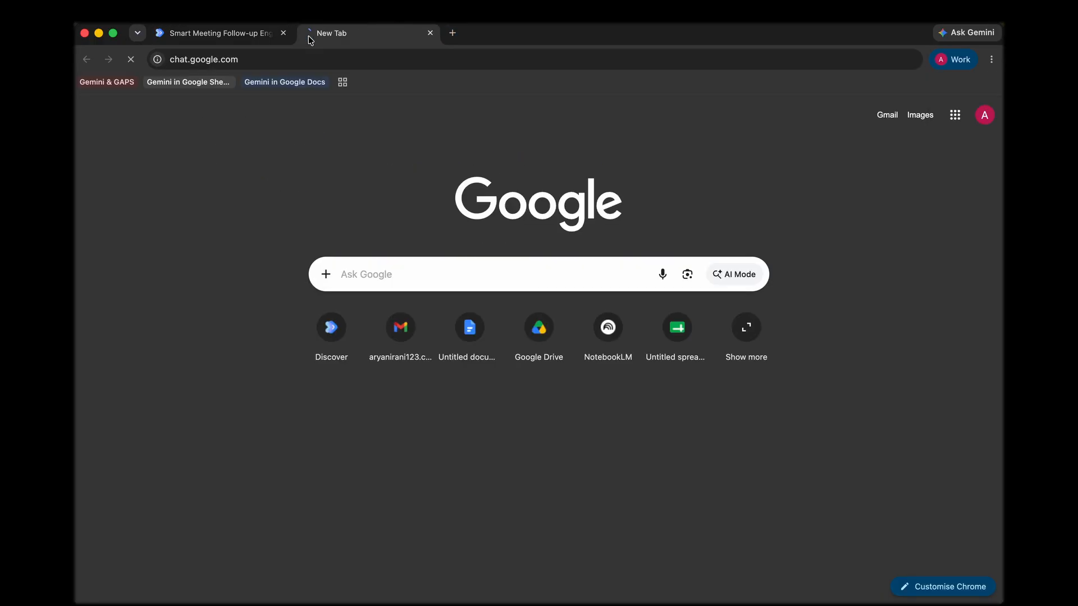
click(269, 229)
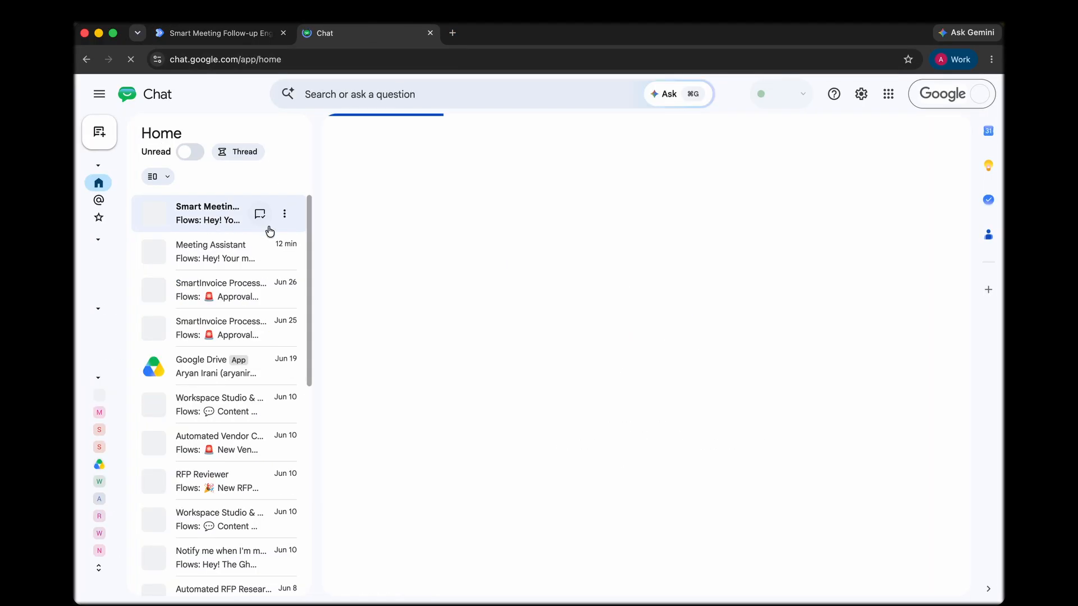
- Read the Smart Meeting Follow-up Engine message in Chat and open its linked Google Doc
click(288, 207)
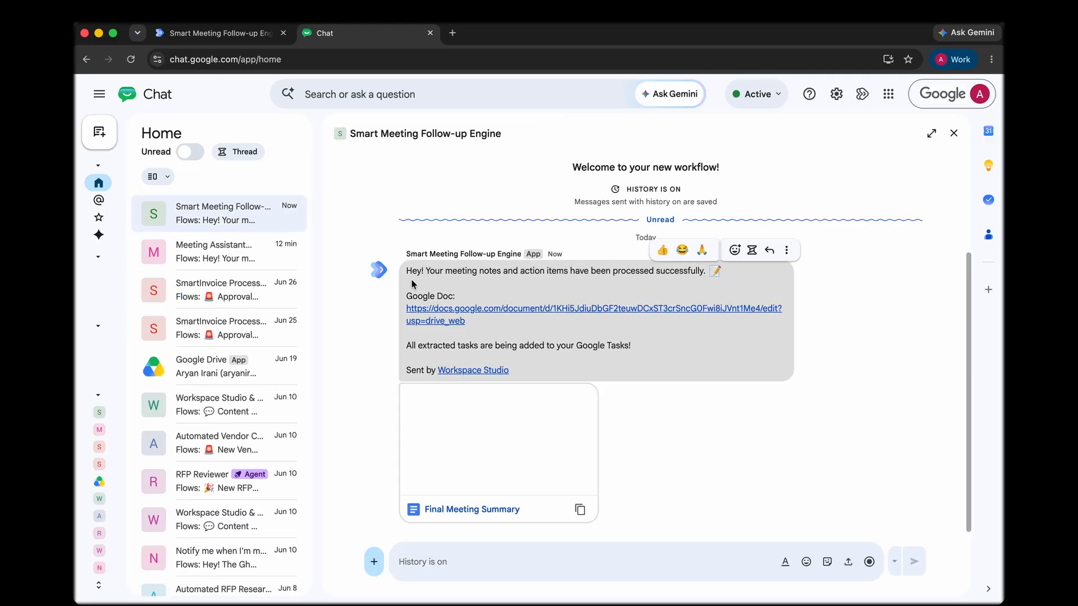
drag(405, 271, 759, 271)
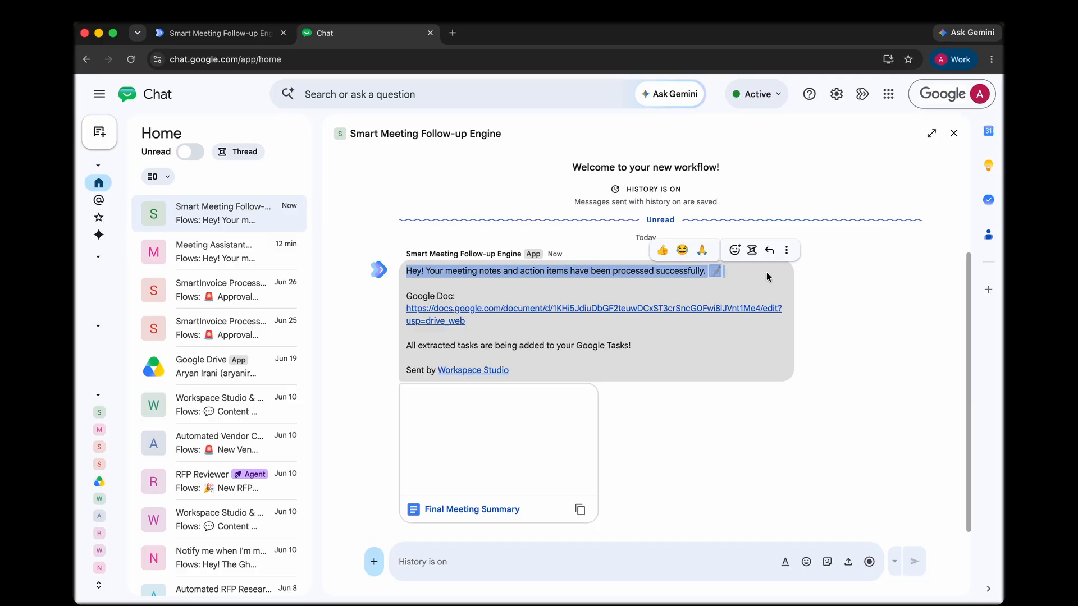
click(766, 277)
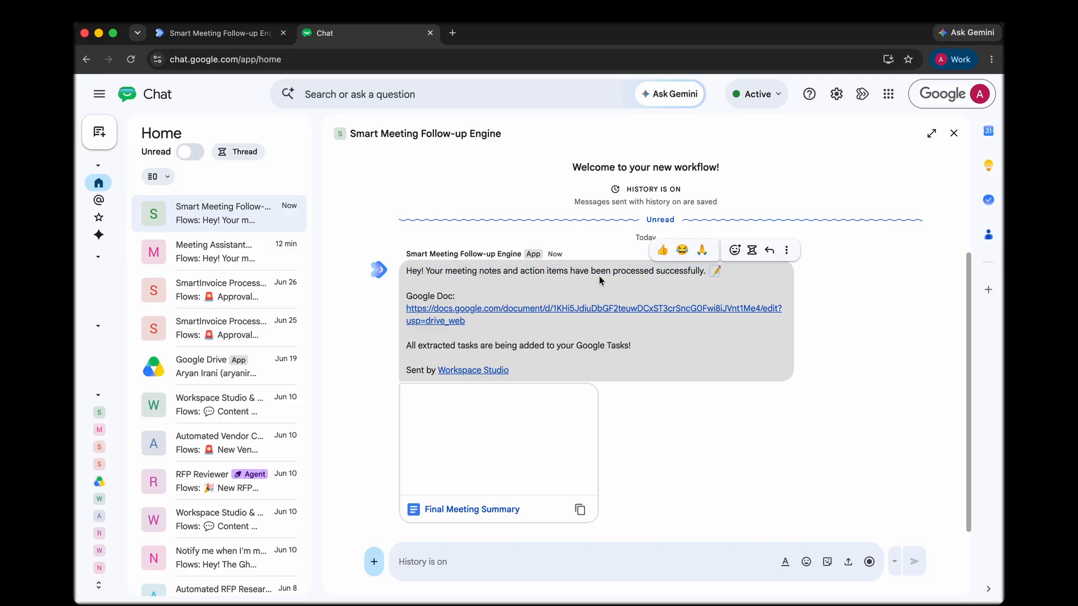
click(484, 308)
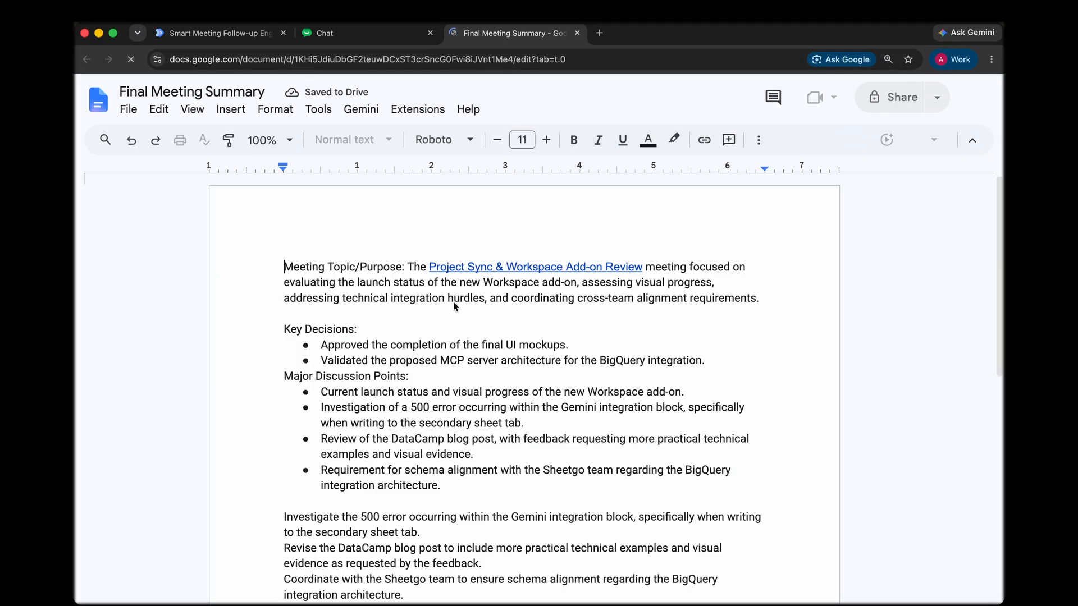
- Review the meeting purpose, key decisions, discussion points and action items in the Final Meeting Summary document, and dismiss the promotional banner
drag(283, 310, 771, 354)
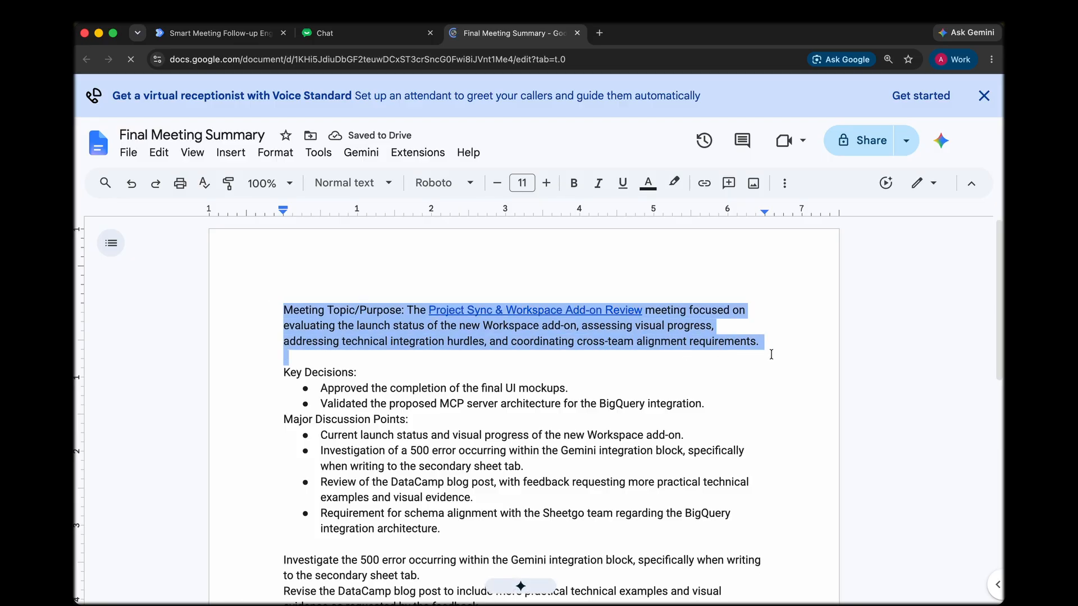
click(536, 309)
drag(284, 372, 640, 412)
click(640, 411)
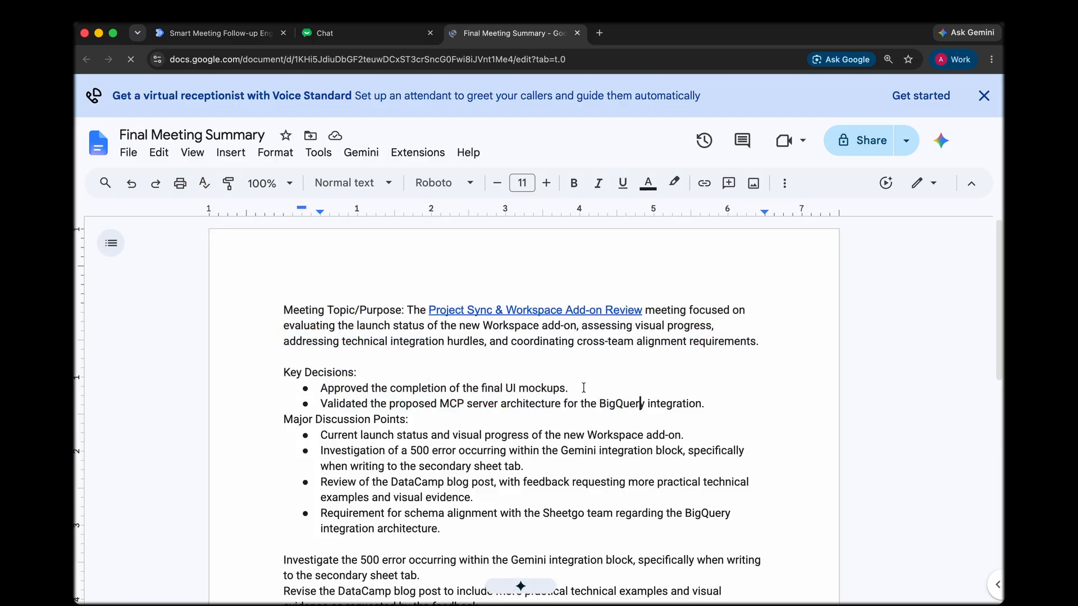
scroll(583, 387, down, 2)
drag(279, 303, 634, 420)
click(633, 419)
scroll(633, 420, down, 2)
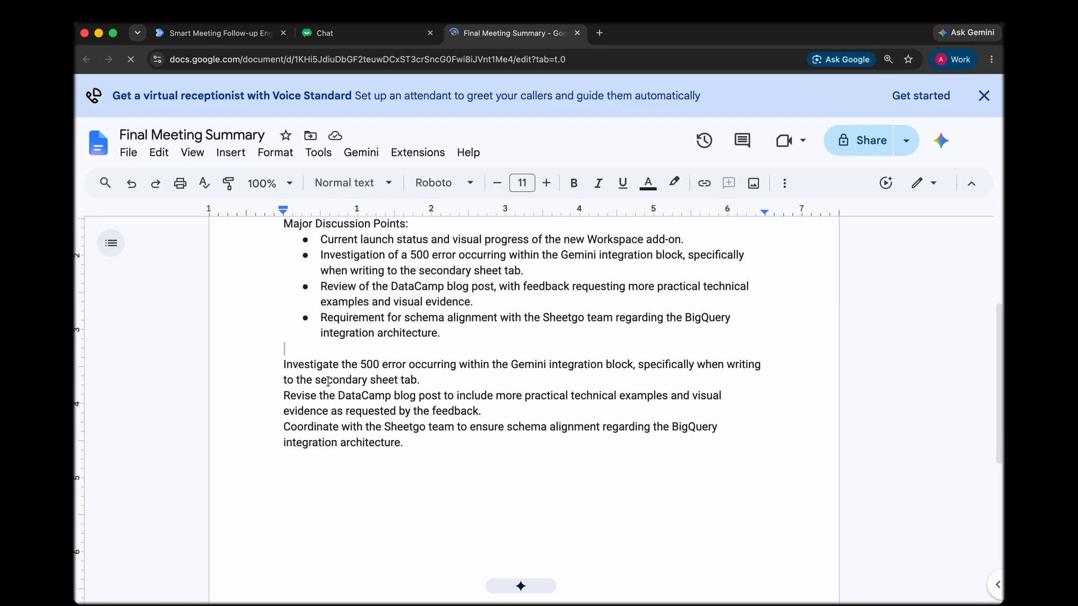
drag(284, 365, 565, 458)
click(565, 458)
scroll(487, 414, up, 3)
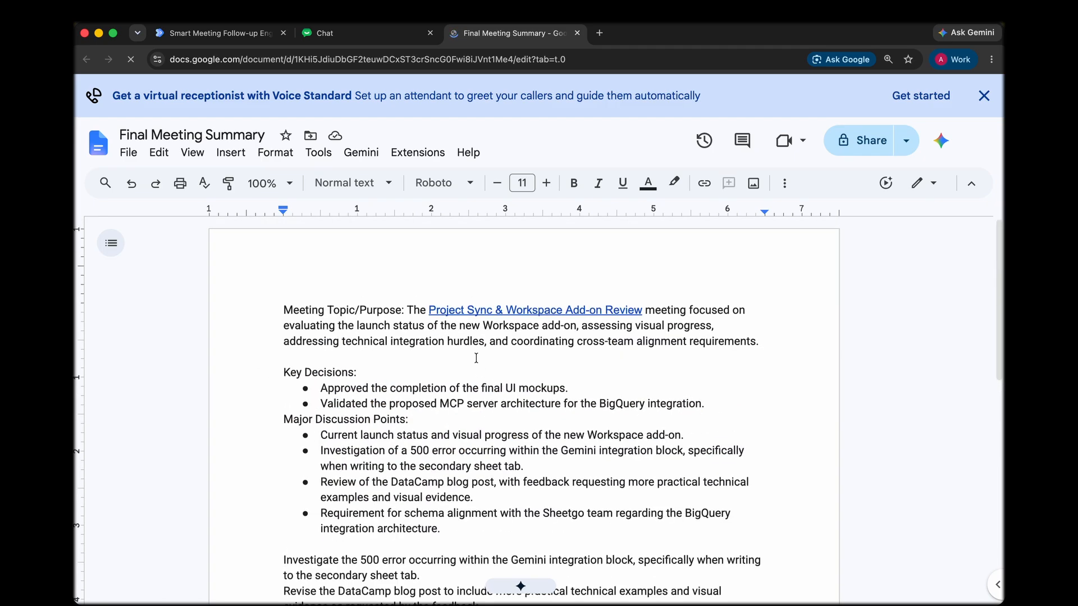
click(984, 95)
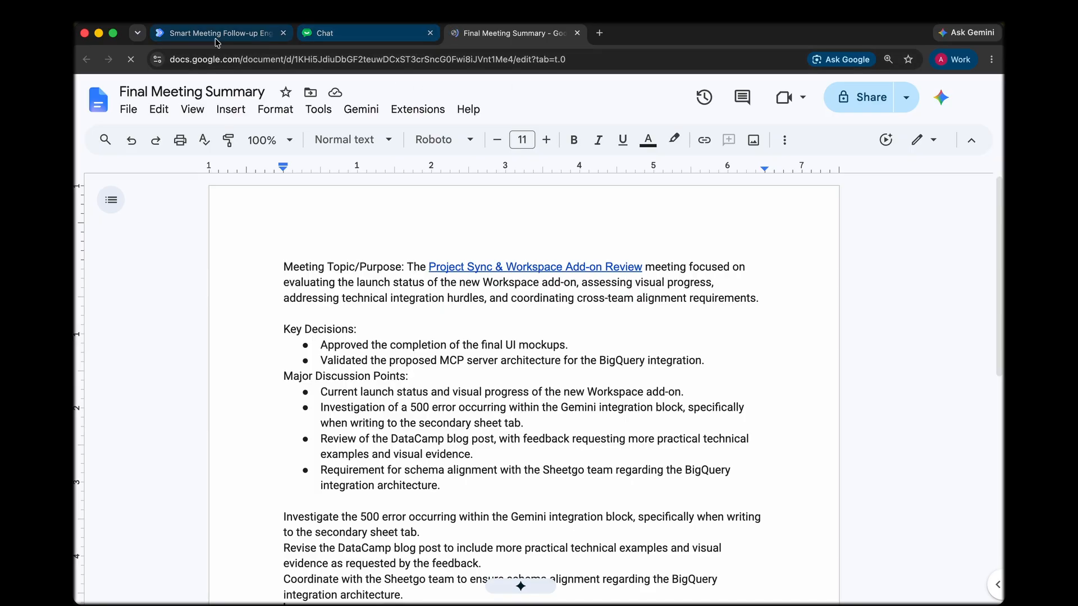
- Open Google Tasks in a new browser tab to check the tasks created by the flow
click(599, 34)
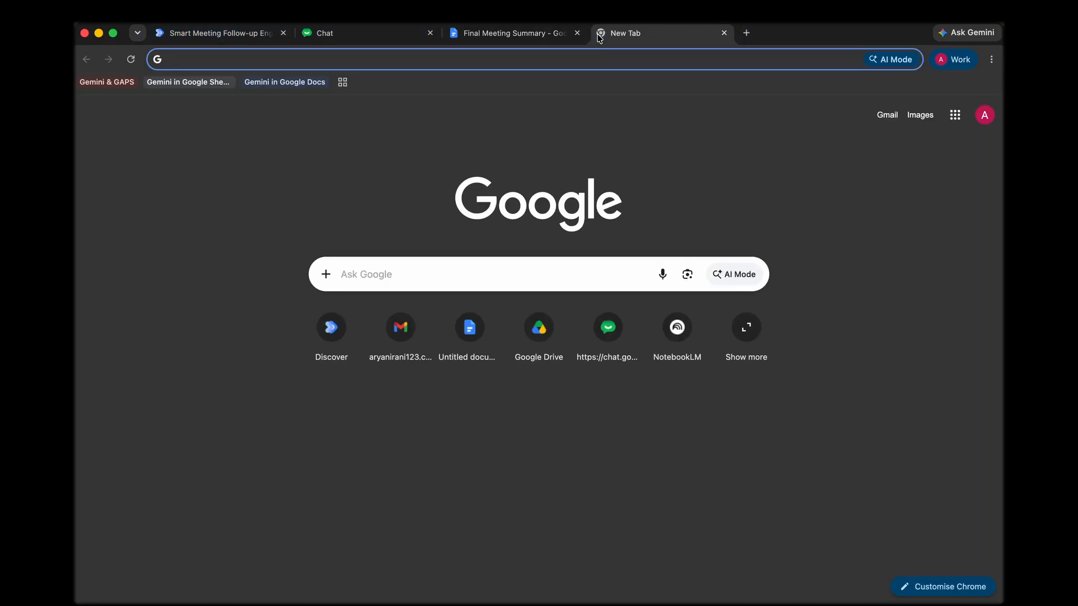
text(tas)
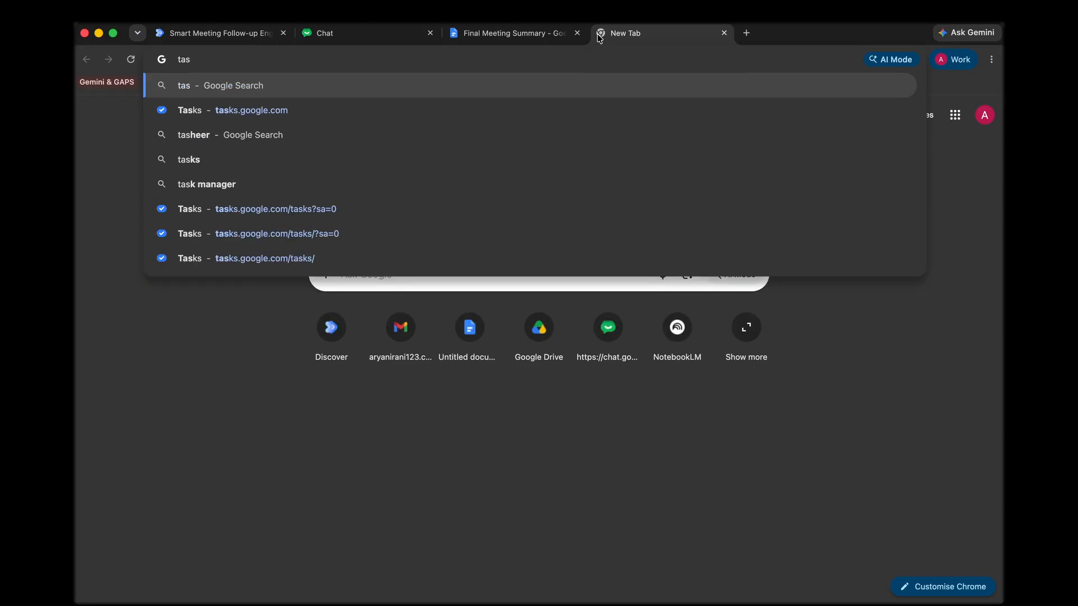
text(k)
key(Return)
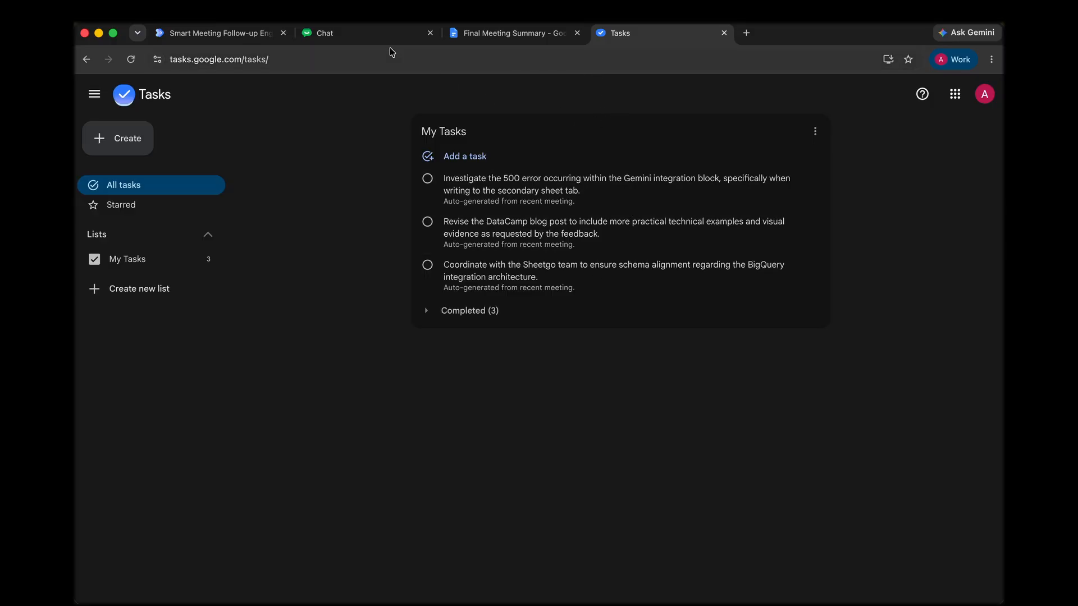
- Compare the flow's test run output with the Final Meeting Summary document and the task list in Google Tasks
click(244, 35)
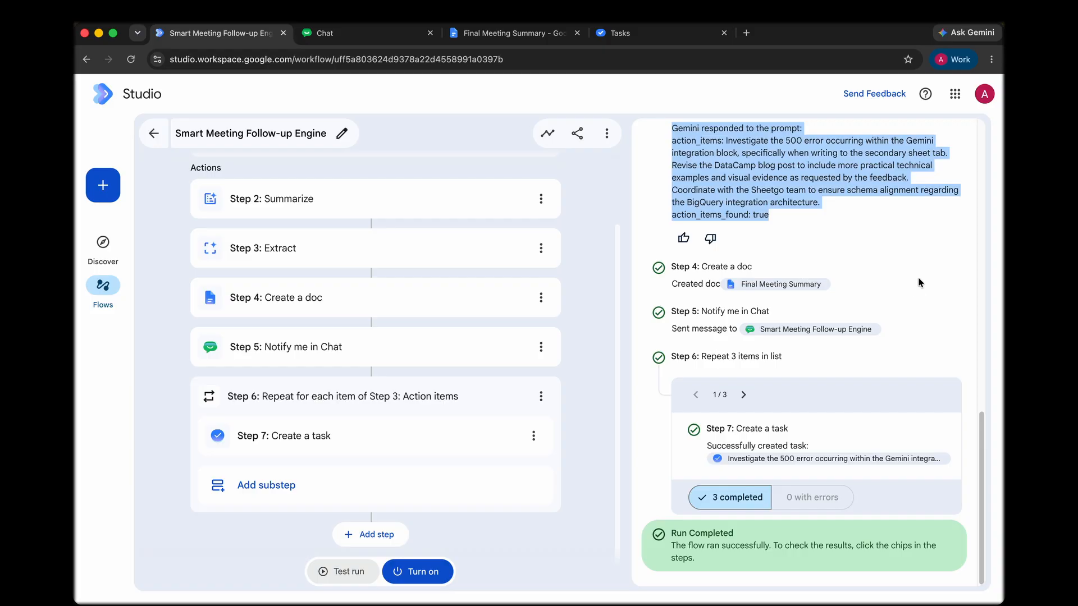
scroll(915, 287, up, 5)
click(502, 33)
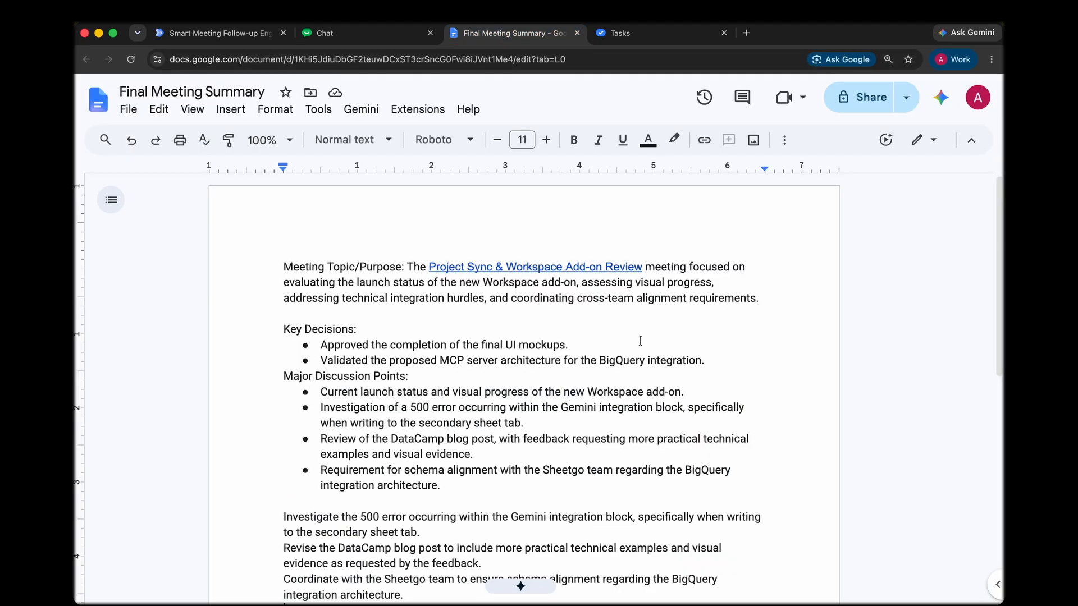
click(652, 40)
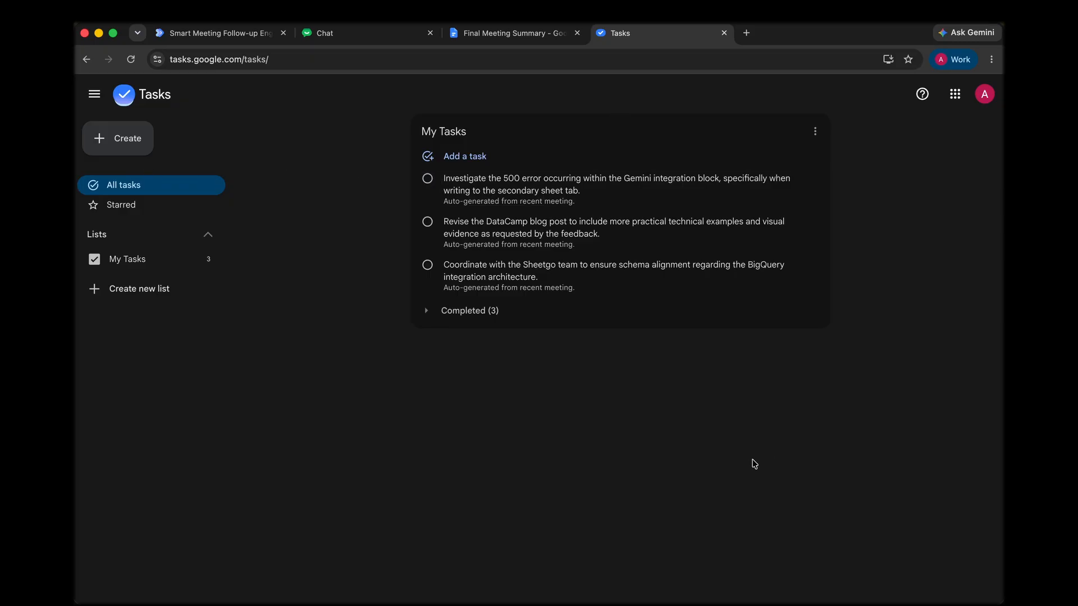
- Return to Workspace Studio, turn on the Smart Meeting Follow-up Engine flow and open the settings of its meeting outputs starter
key(ctrl+Tab)
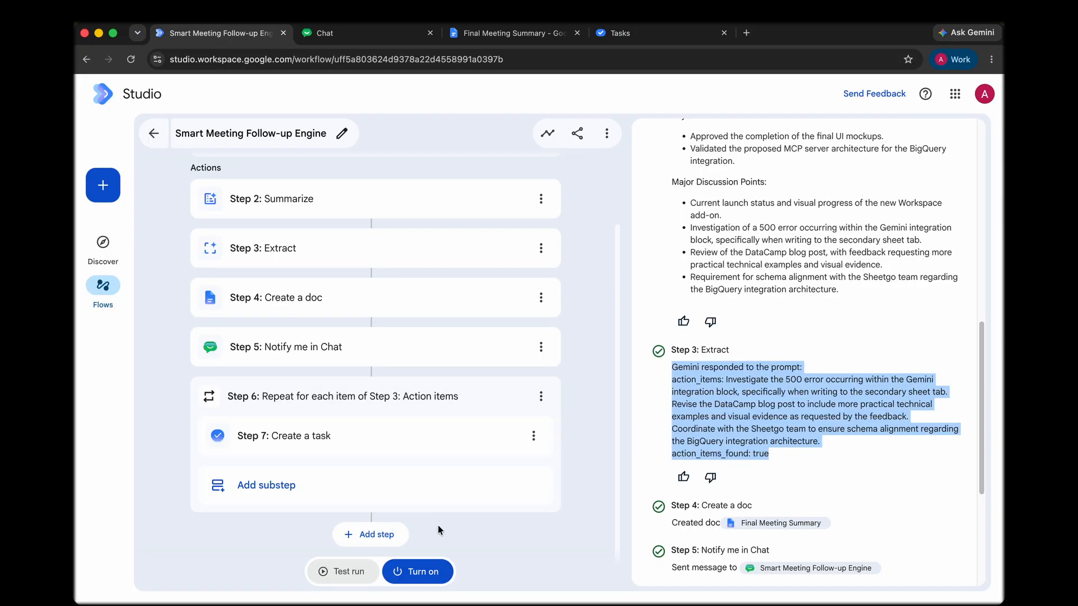
click(421, 572)
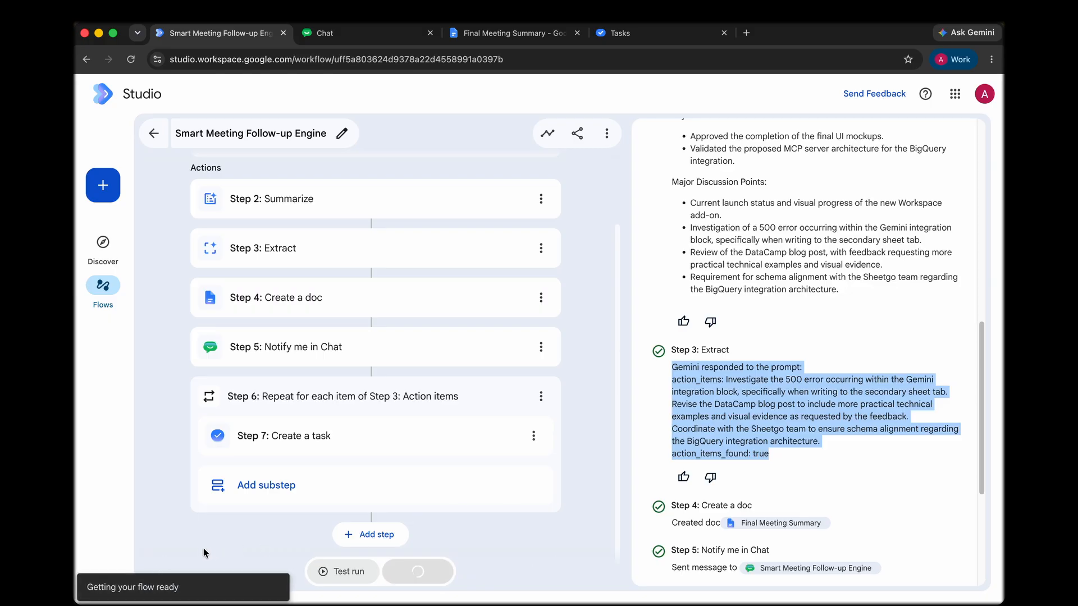
scroll(288, 423, up, 3)
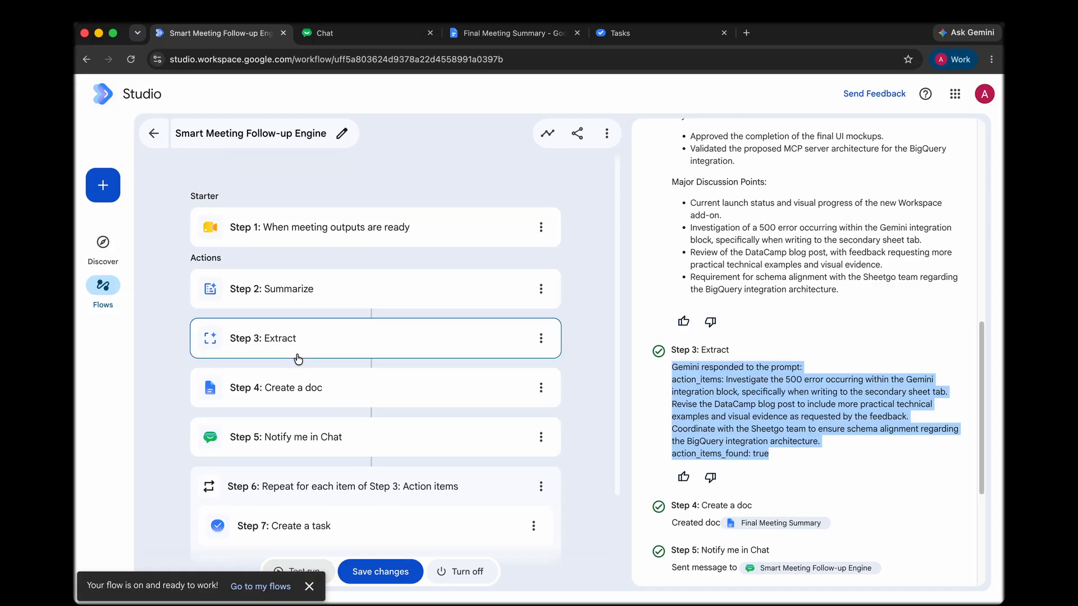
click(341, 227)
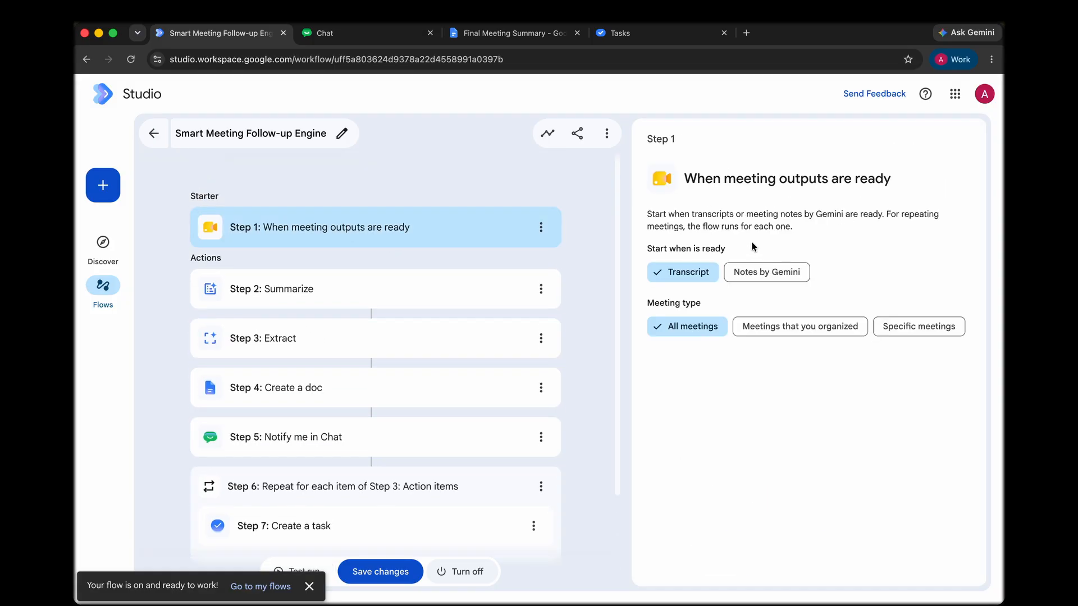